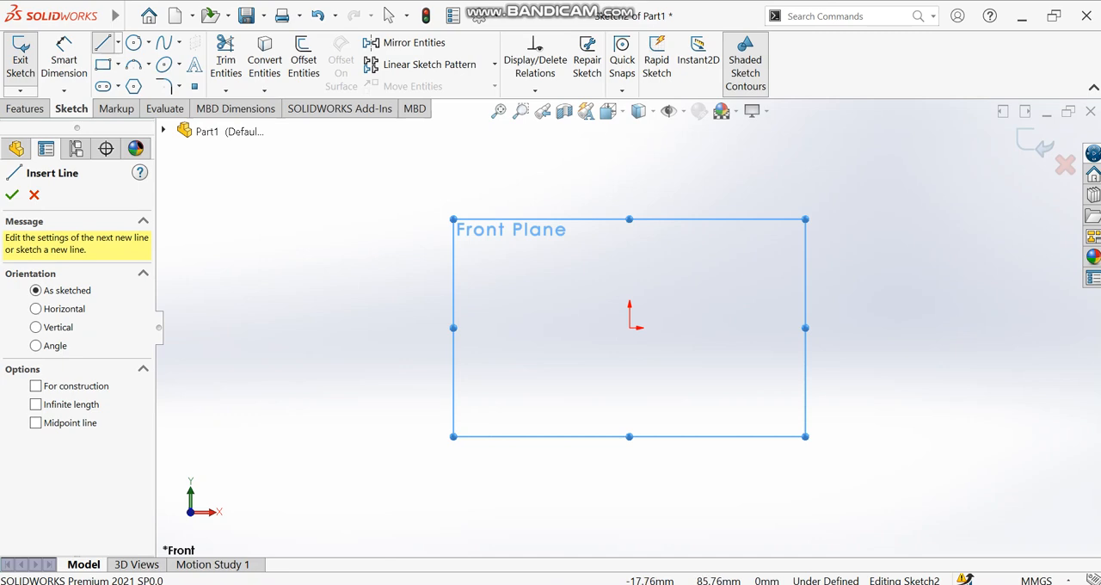
- Sketch an open U-shaped line profile about 29 mm wide and 108 mm deep with short outward flanges, its left side through the origin
click(594, 158)
click(629, 158)
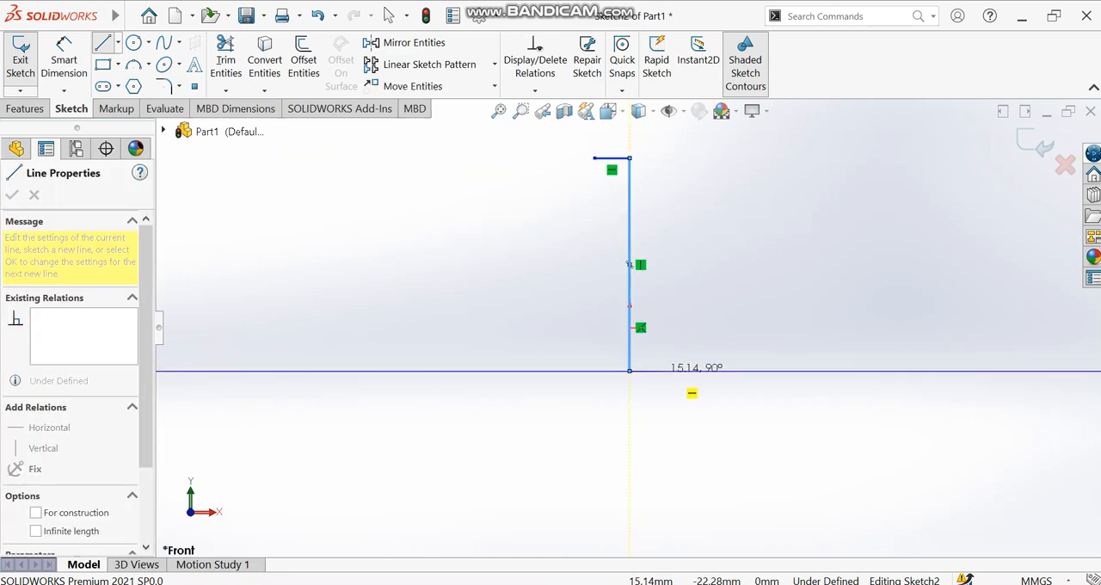
click(686, 370)
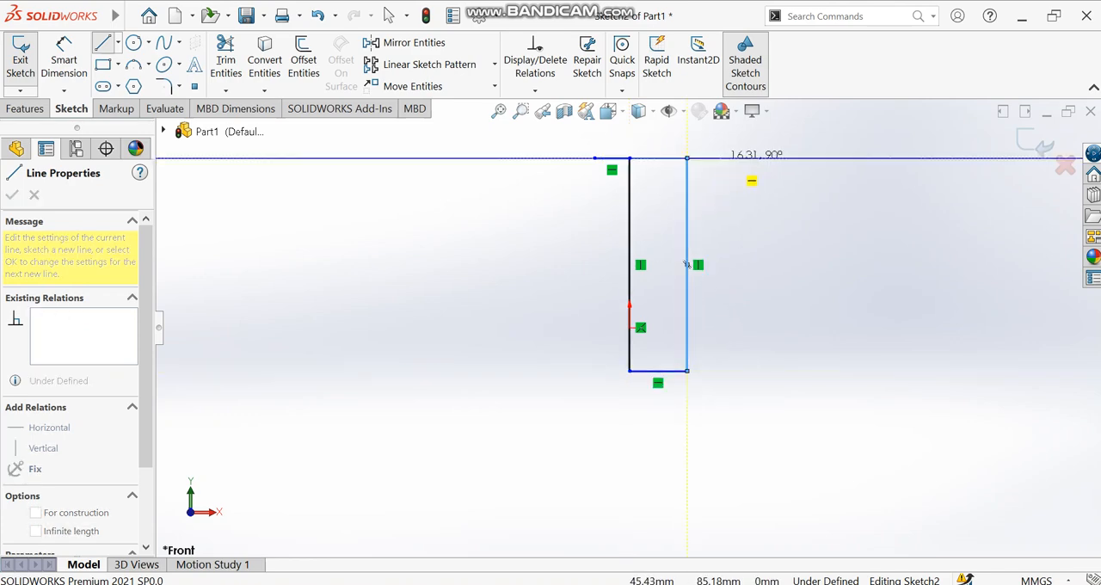
click(686, 158)
click(719, 158)
key(Escape)
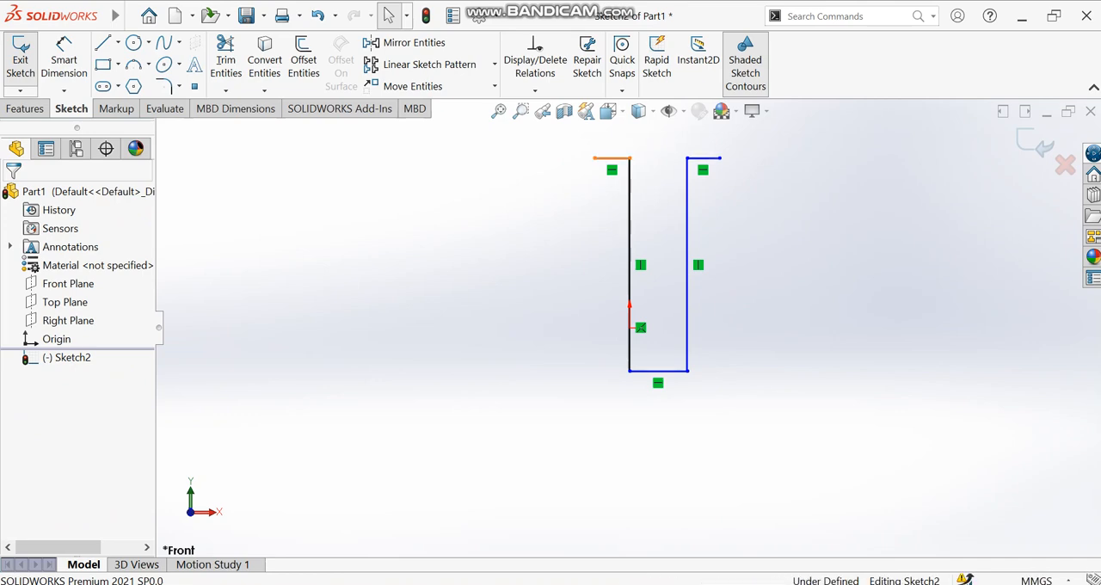
- Add Equal relations between the two short top flange lines and between the two long vertical sides
click(612, 158)
ctrl+click(703, 159)
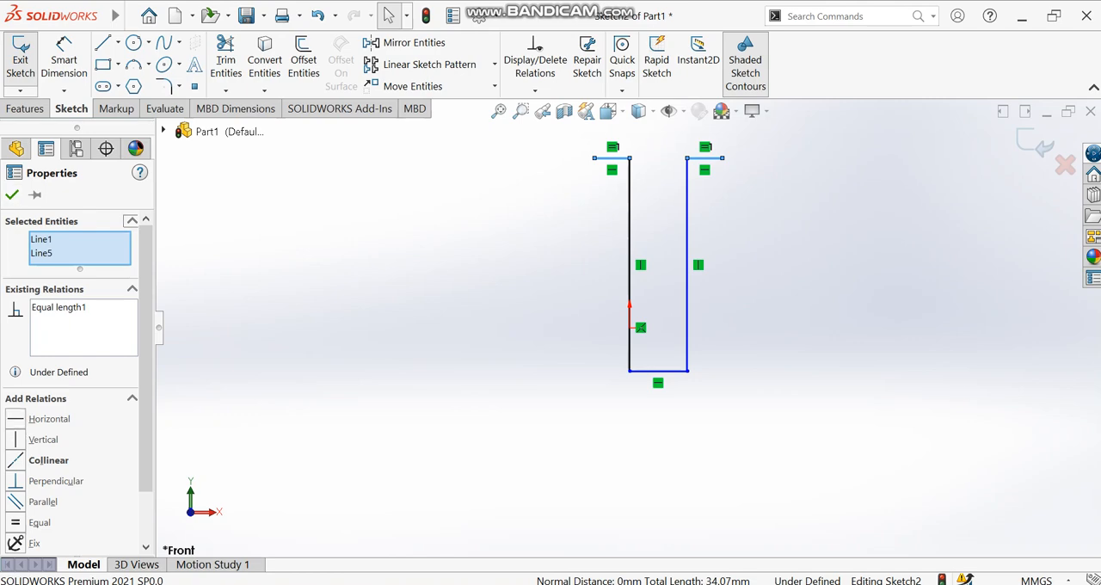
click(12, 195)
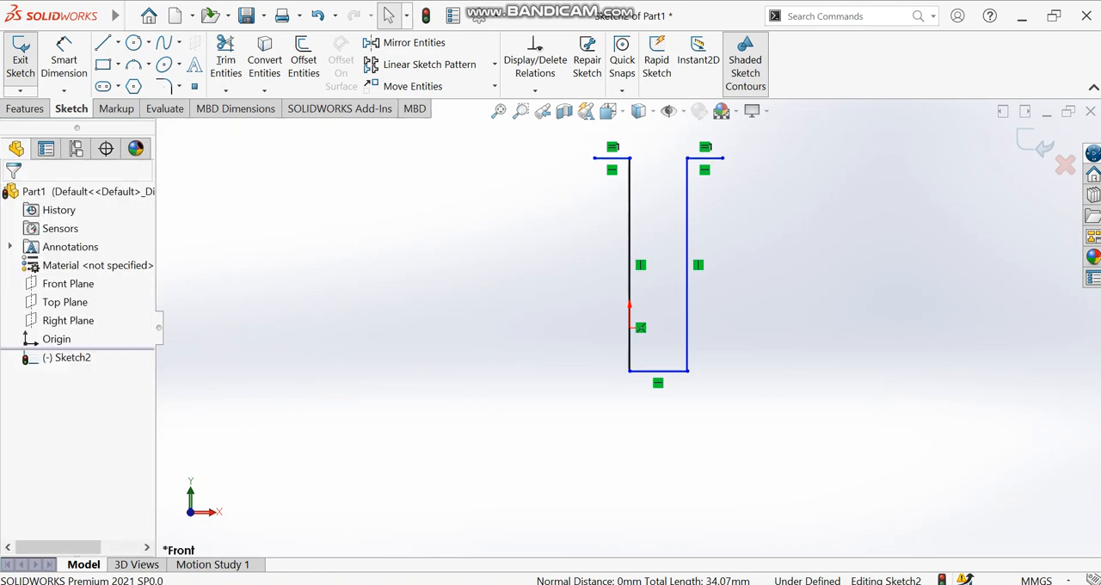
click(630, 258)
ctrl+click(687, 264)
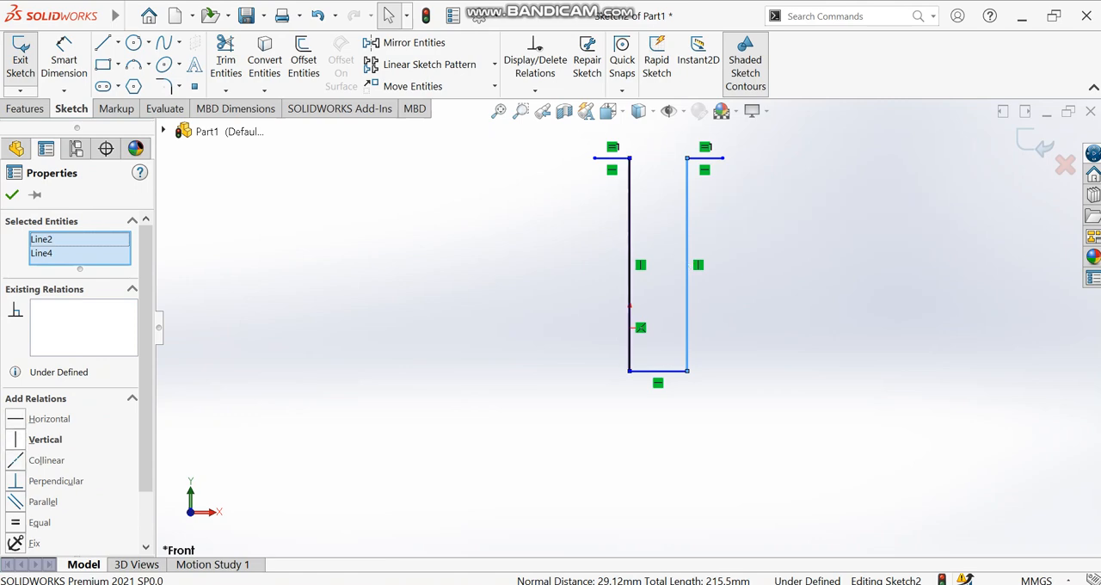
click(34, 522)
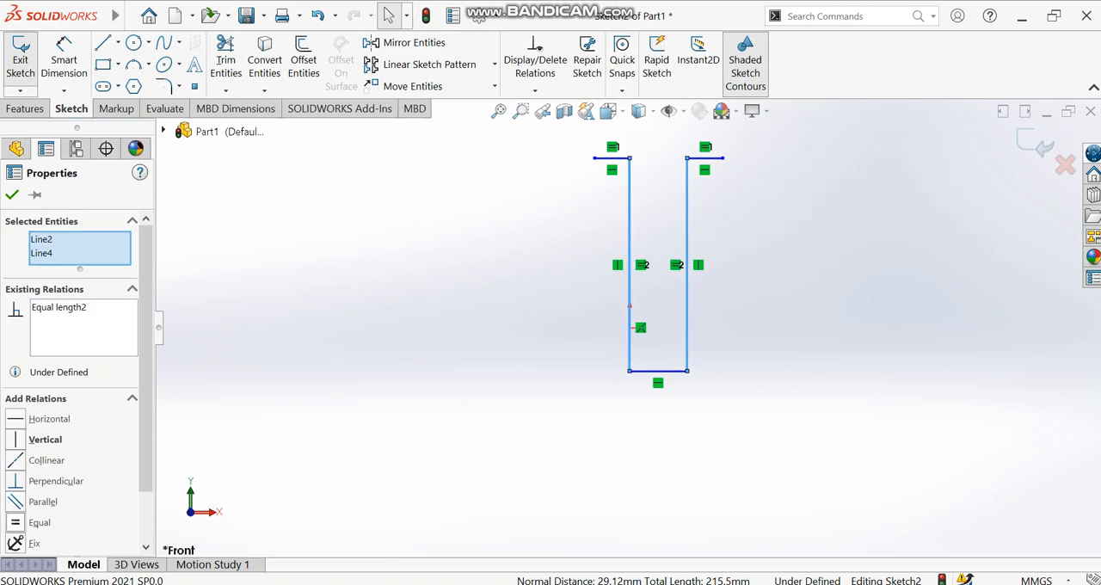
click(12, 195)
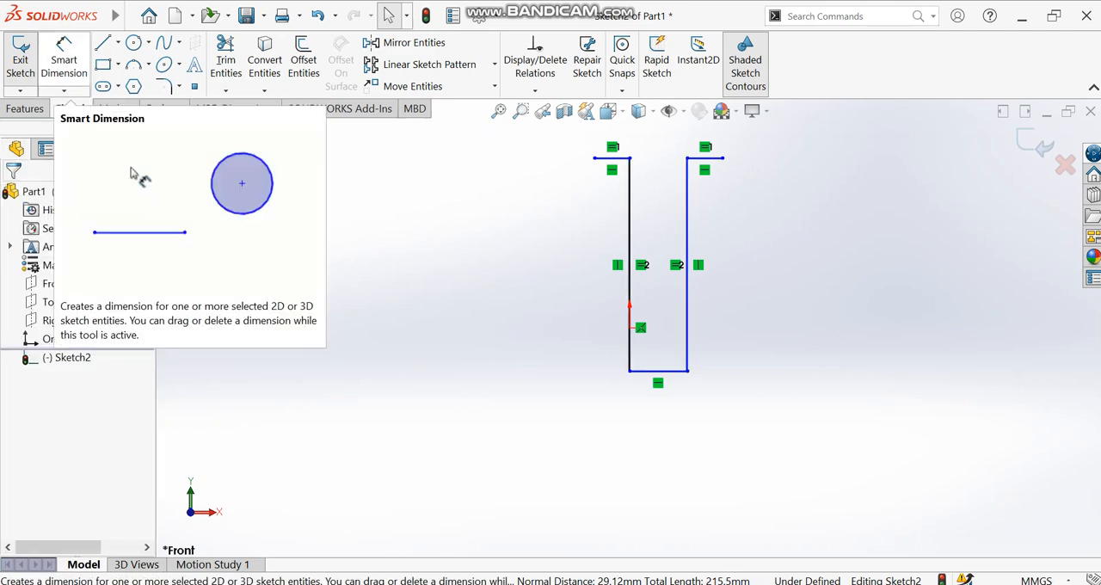
- Dimension the profile's left top flange line to 5 mm
click(65, 60)
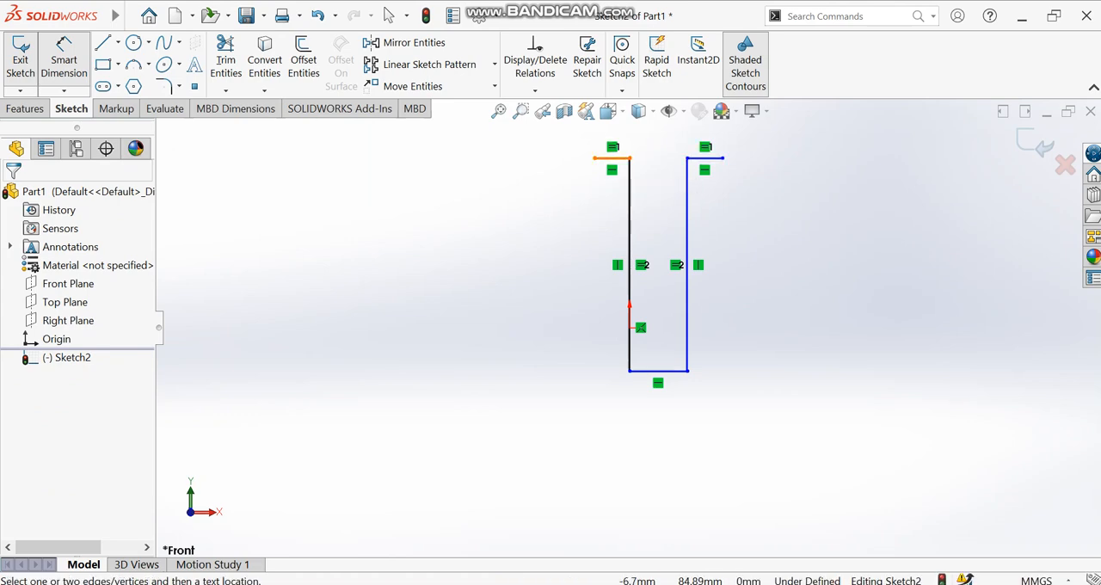
click(612, 159)
click(599, 450)
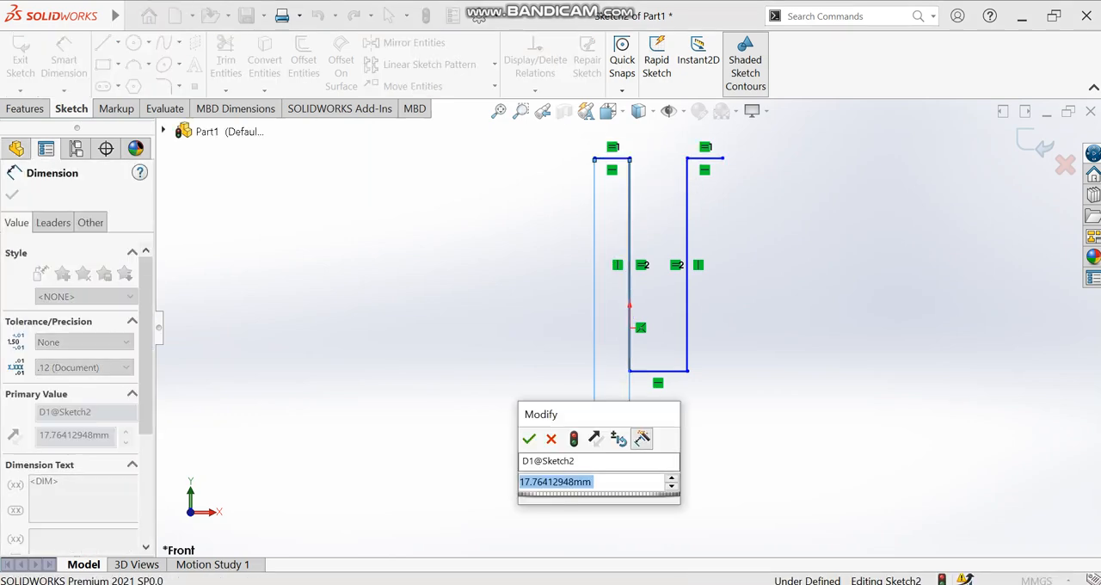
text(5)
key(Return)
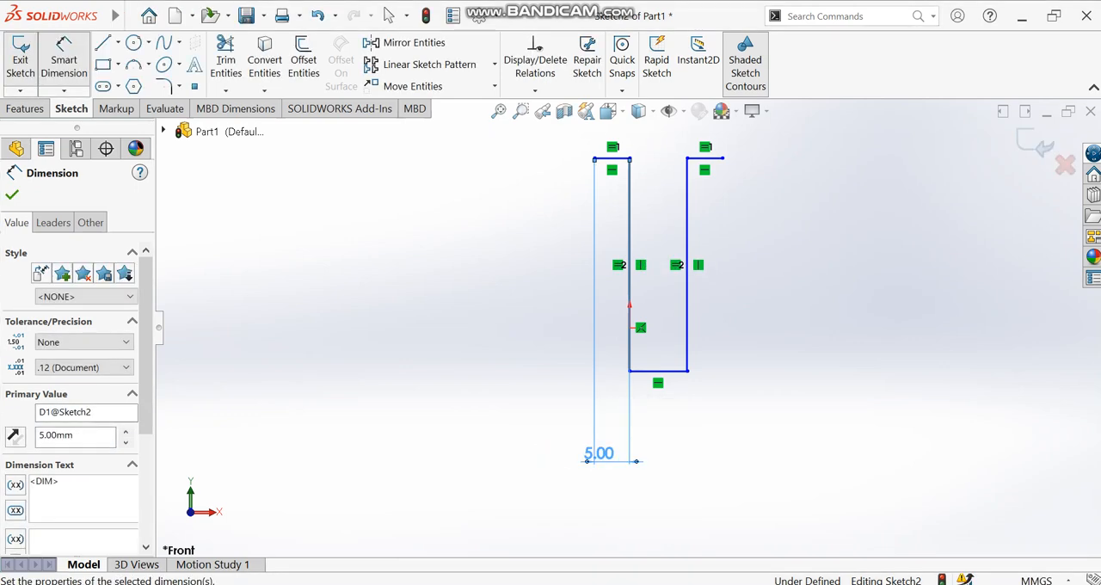
- Dimension the profile's bottom line to 10 mm and its right vertical side to 45 mm
click(683, 372)
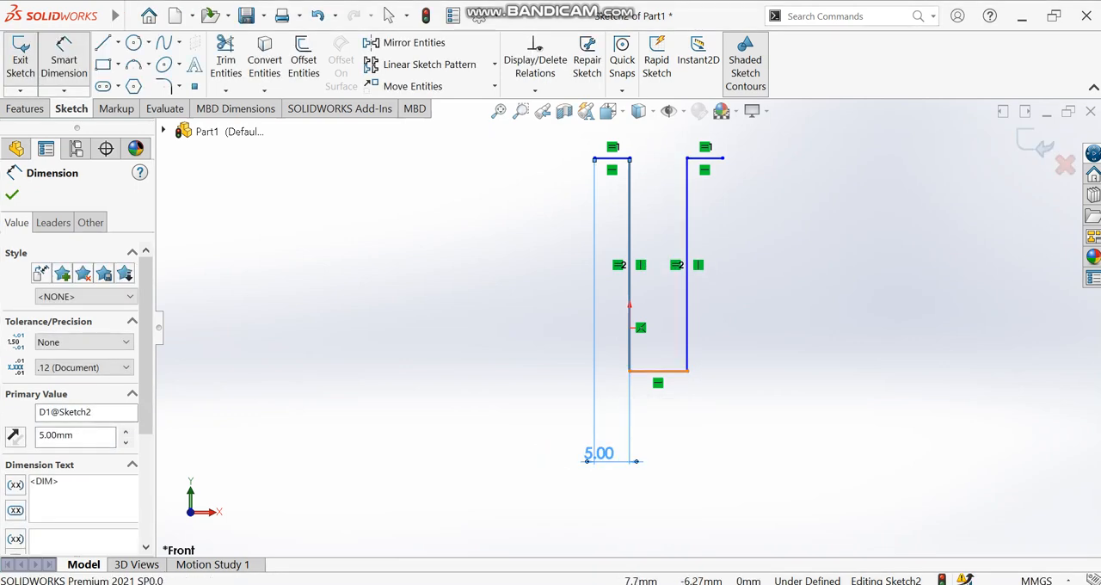
click(676, 514)
text(10)
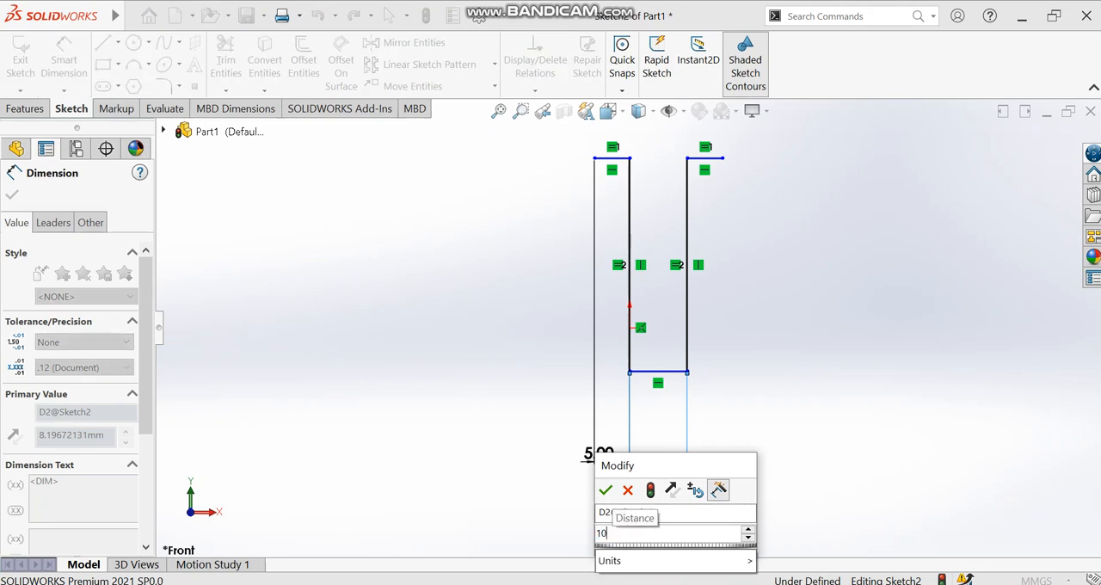
key(Return)
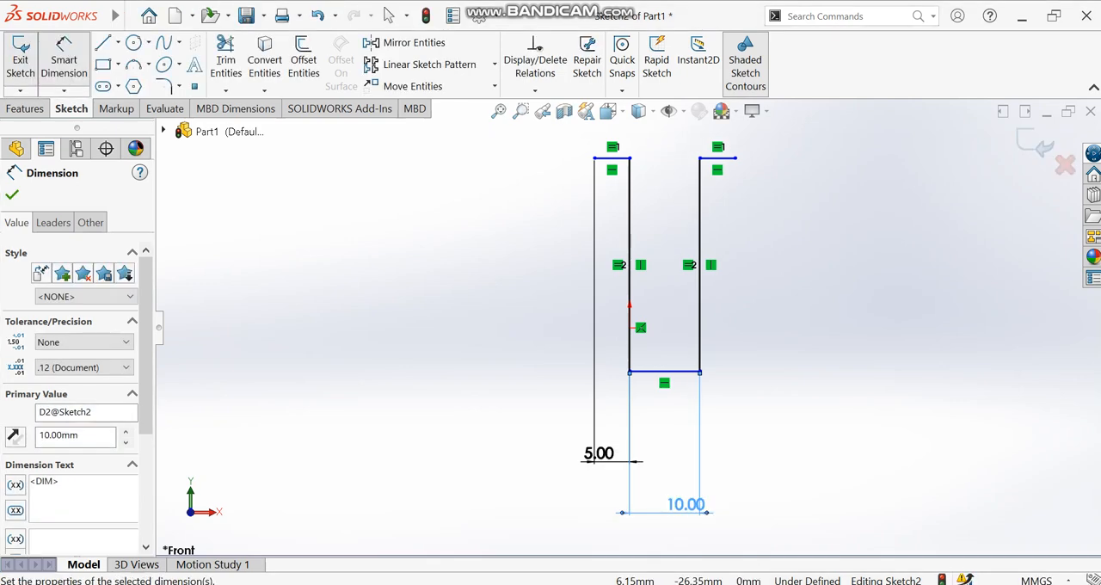
click(699, 292)
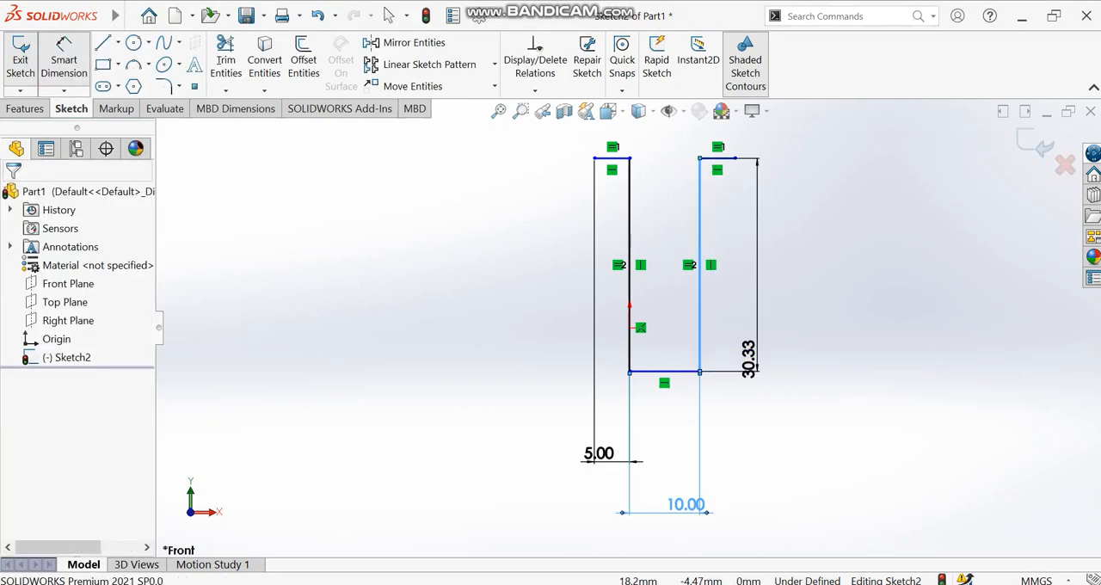
click(757, 343)
text(45)
key(Return)
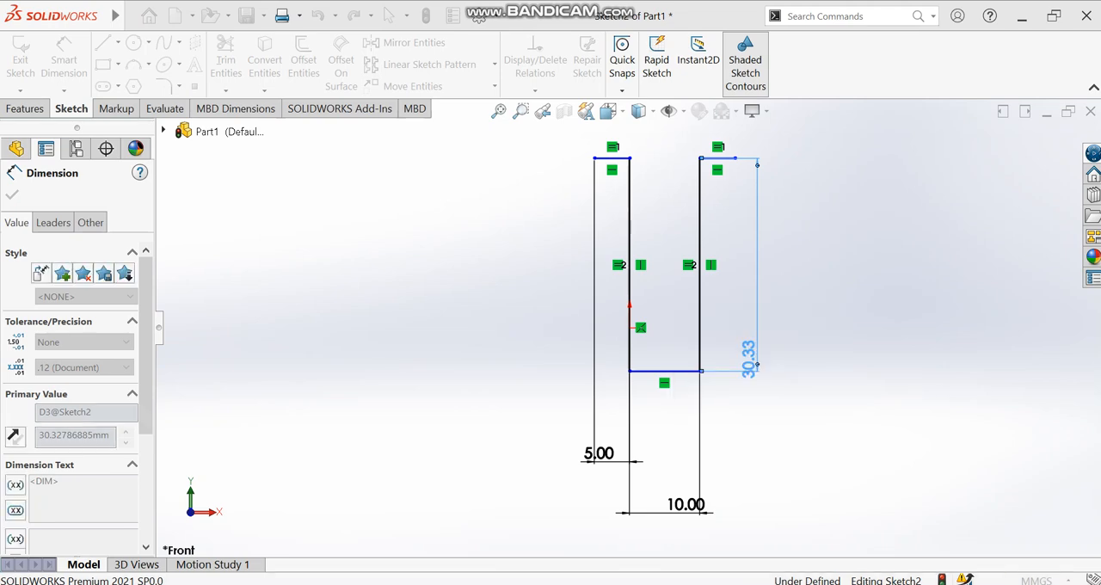
- Draw a vertical centerline about 160 mm long upward from the midpoint of the profile's bottom line
scroll(759, 351, up, 3)
scroll(814, 271, down, 2)
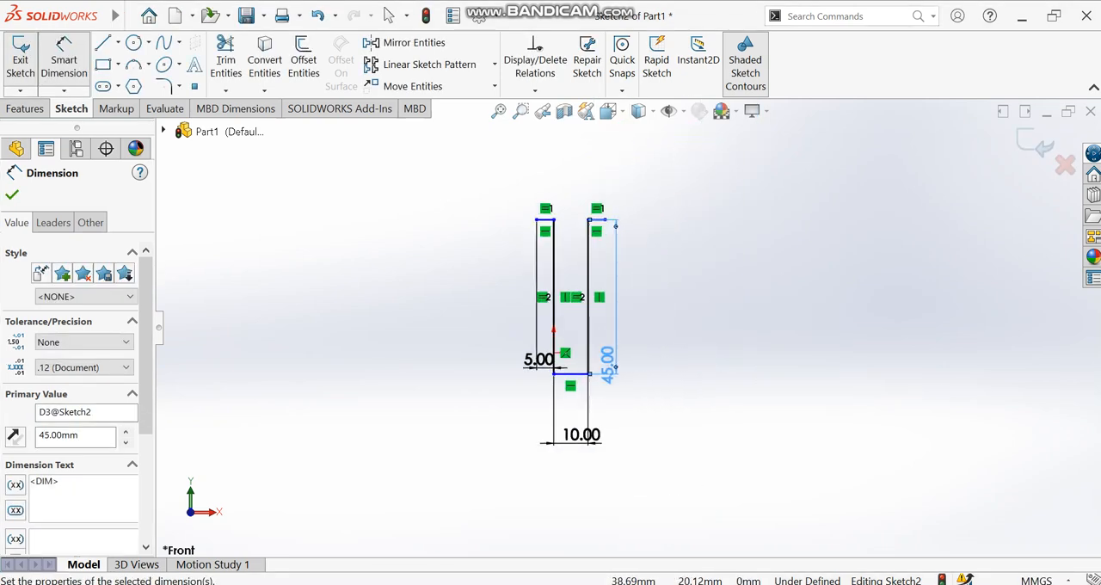
ctrl+middle_drag(611, 286, 613, 298)
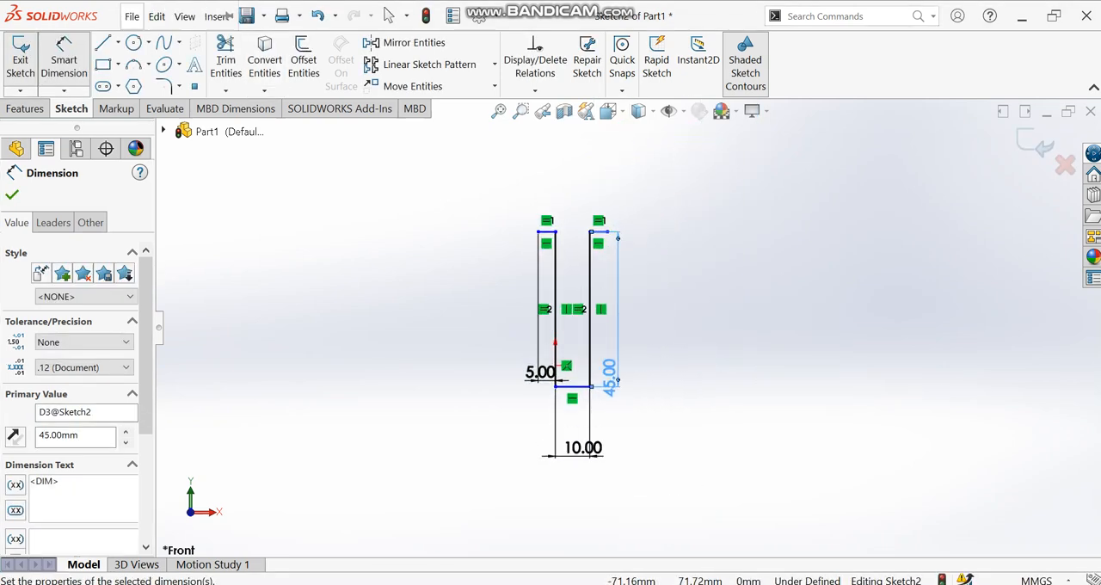
click(118, 42)
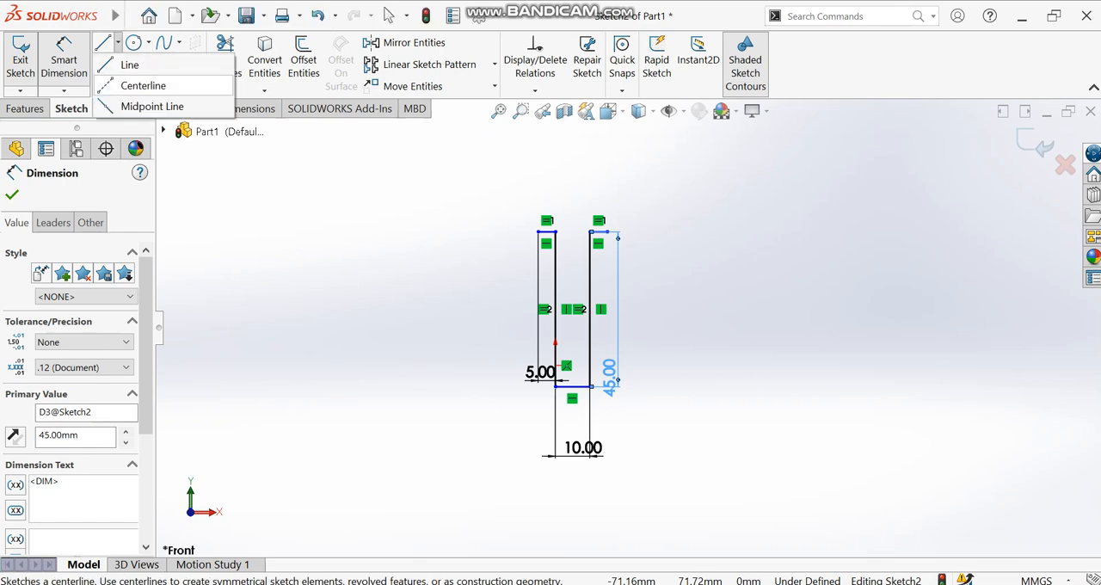
click(143, 85)
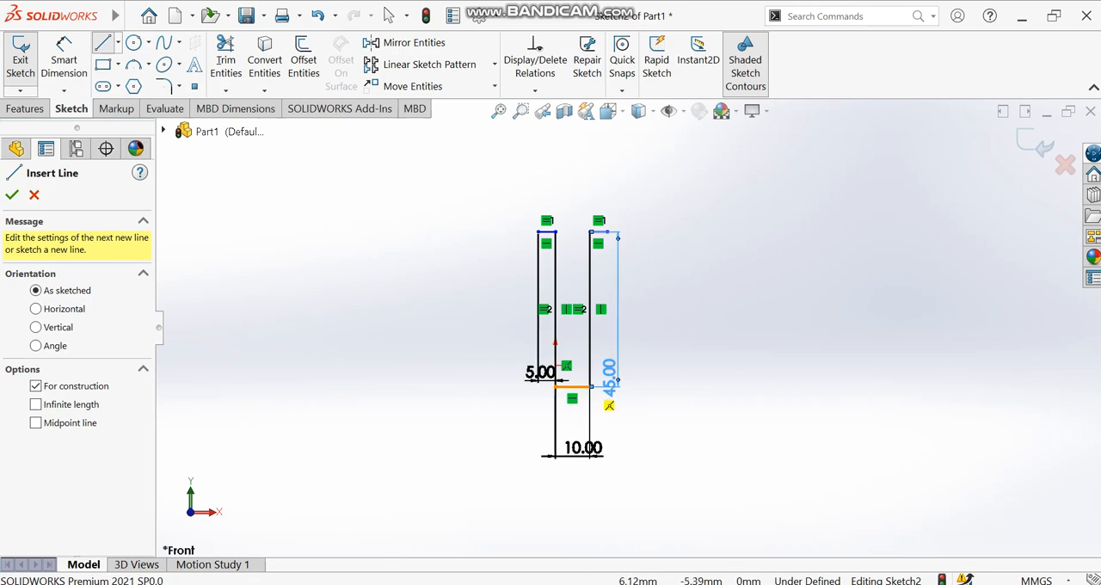
click(572, 386)
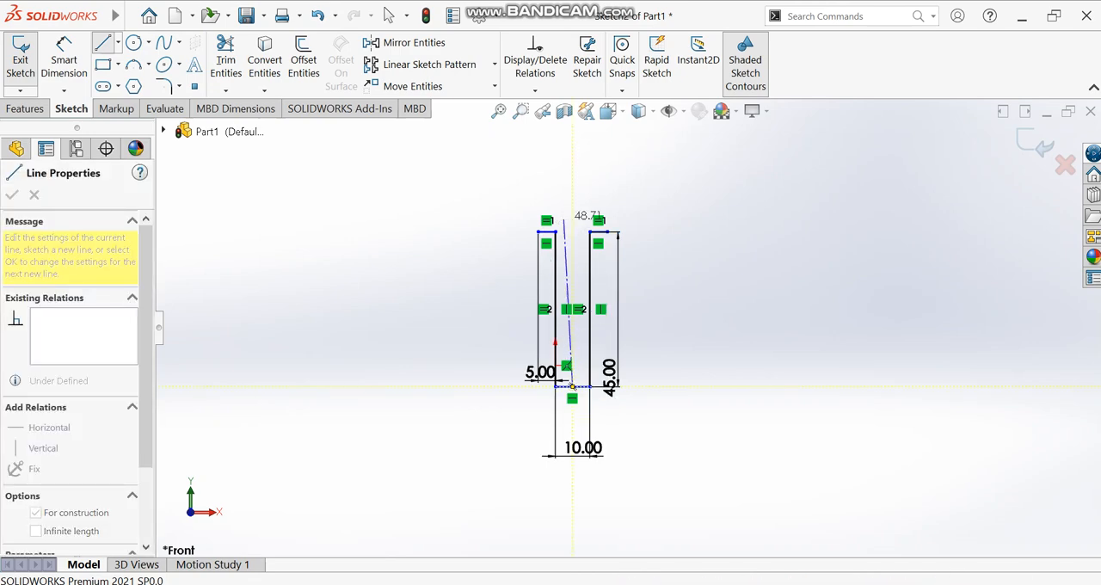
scroll(596, 245, up, 3)
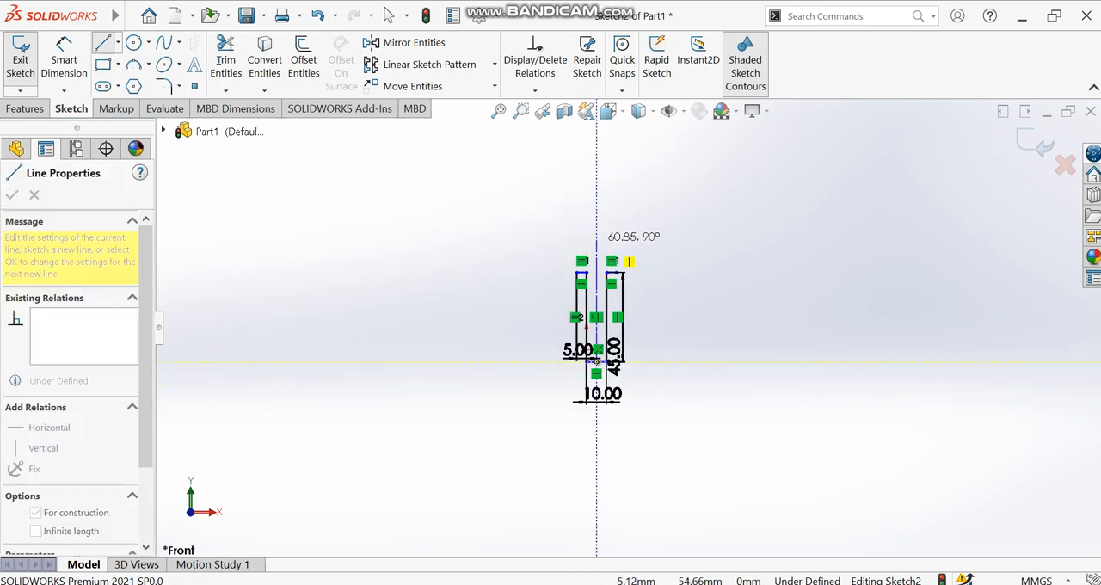
scroll(632, 149, up, 3)
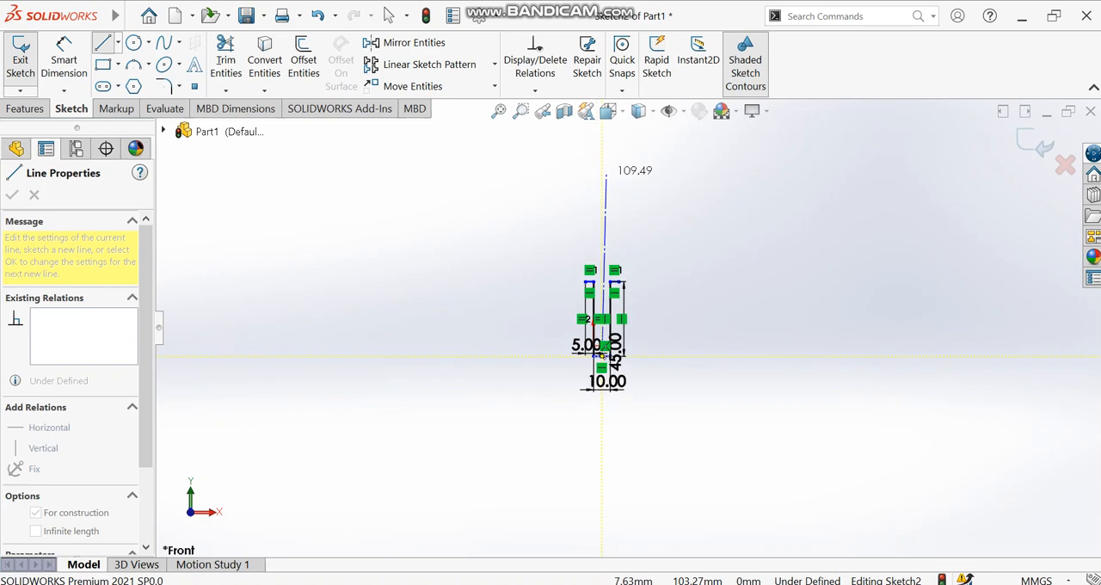
click(636, 155)
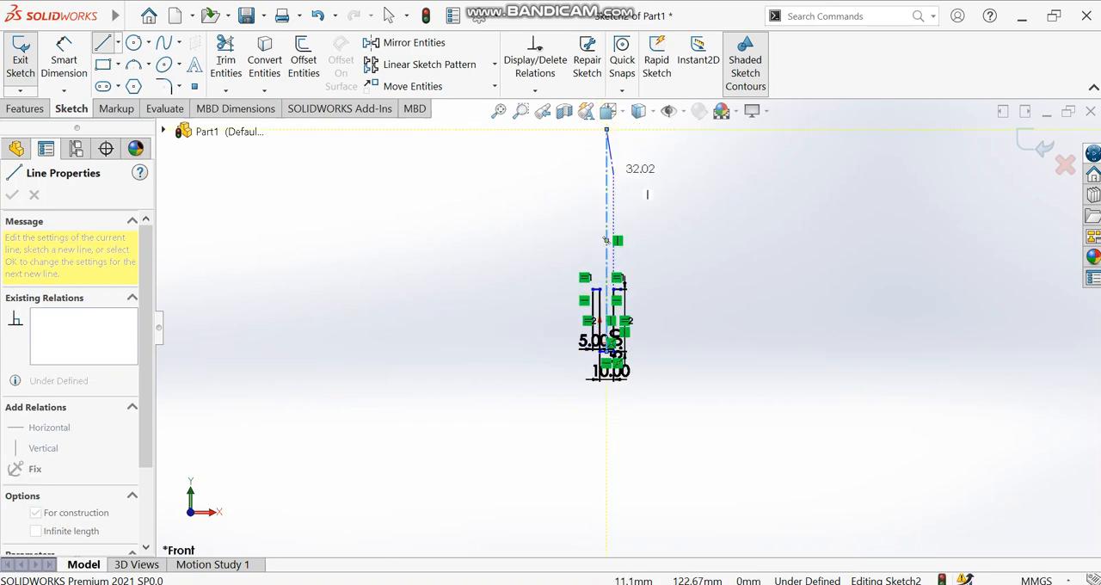
key(Escape)
- Draw a horizontal centerline about 304 mm long above the profile, crossing the vertical centerline
scroll(631, 184, down, 1)
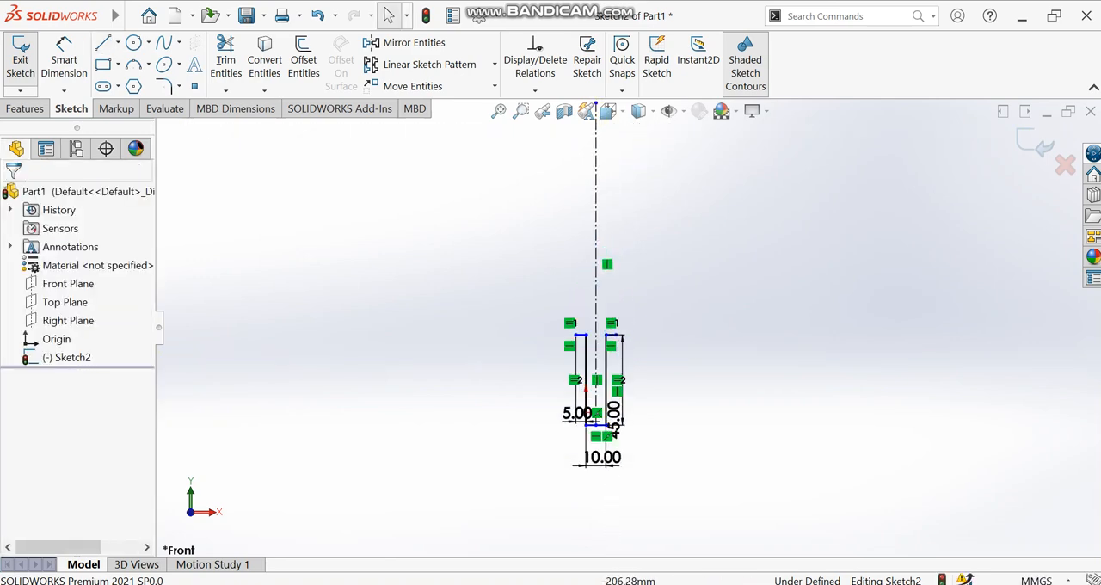
click(118, 42)
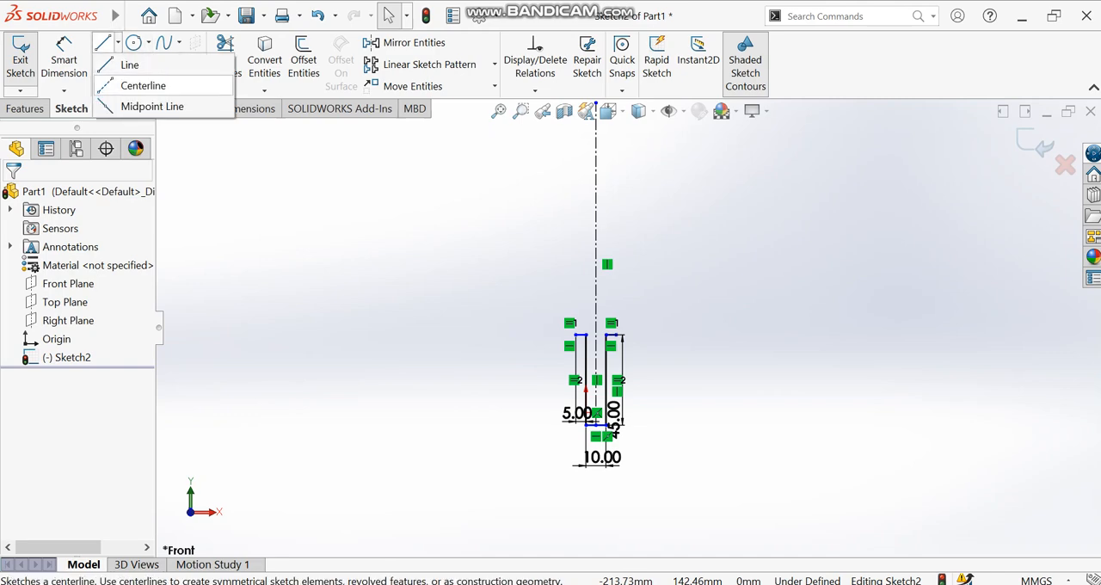
click(143, 85)
click(36, 309)
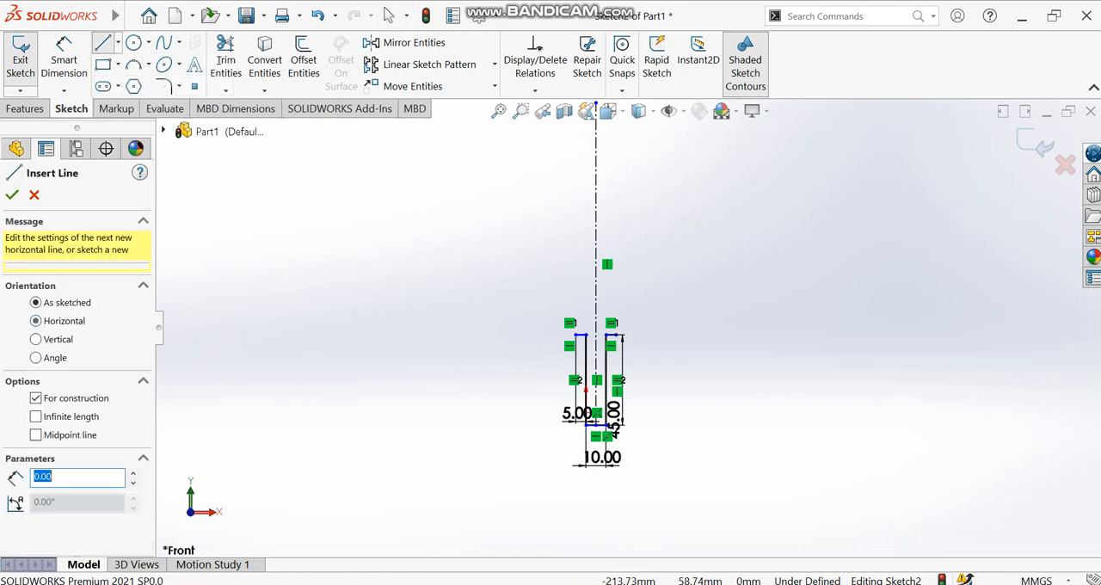
click(323, 164)
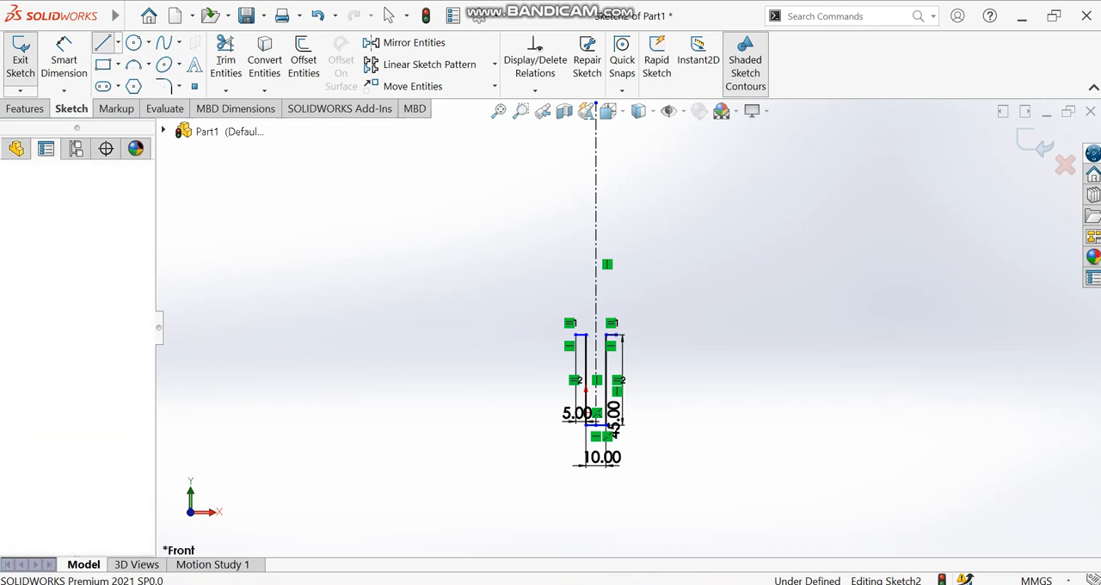
click(933, 193)
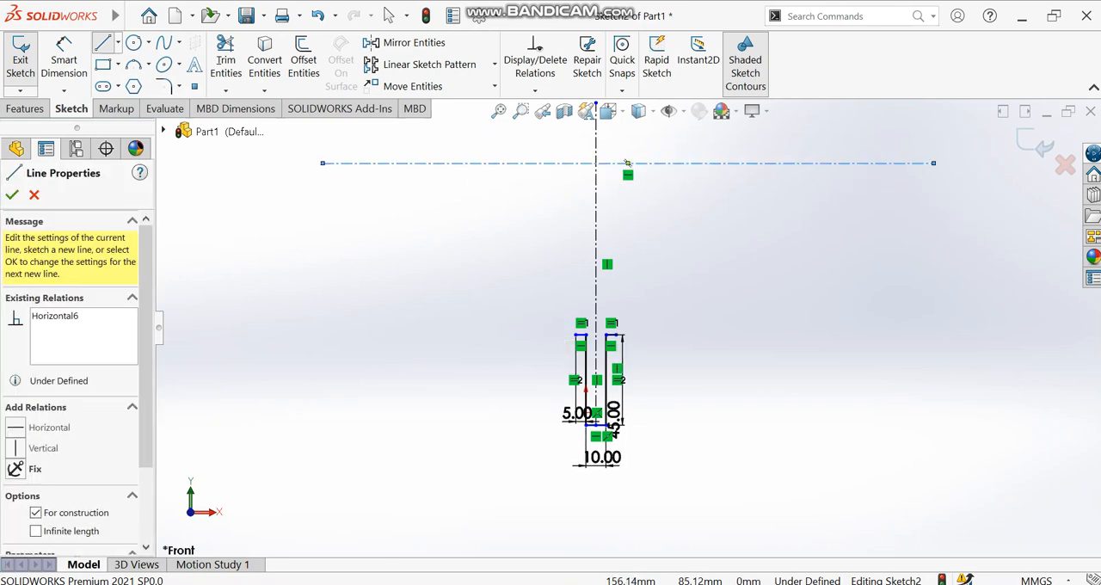
key(Escape)
key(Escape)
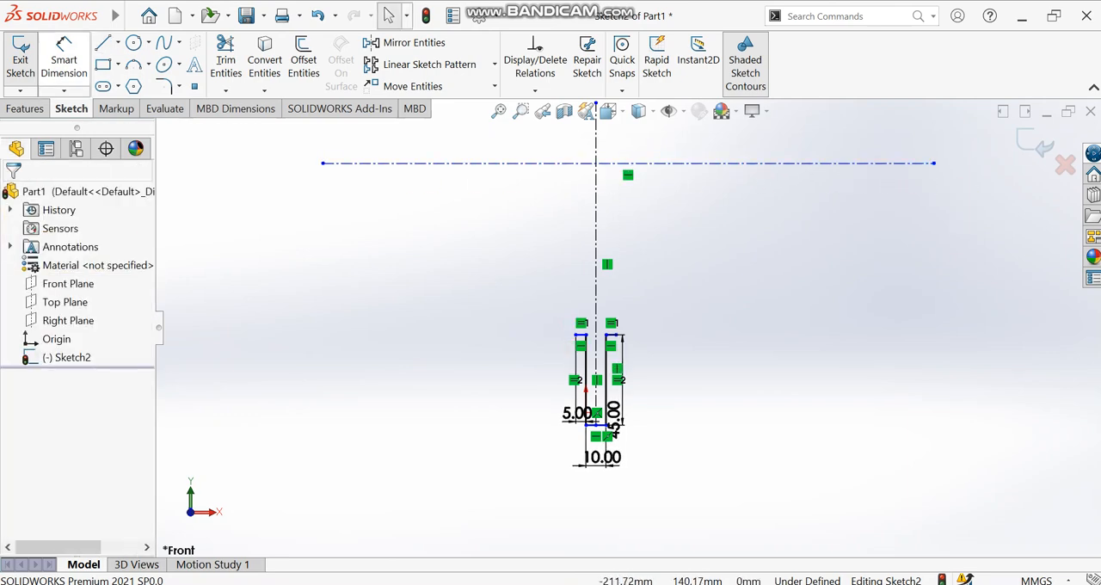
- Dimension the distance from the right flange's outer endpoint to the horizontal centerline as 42 mm
click(64, 59)
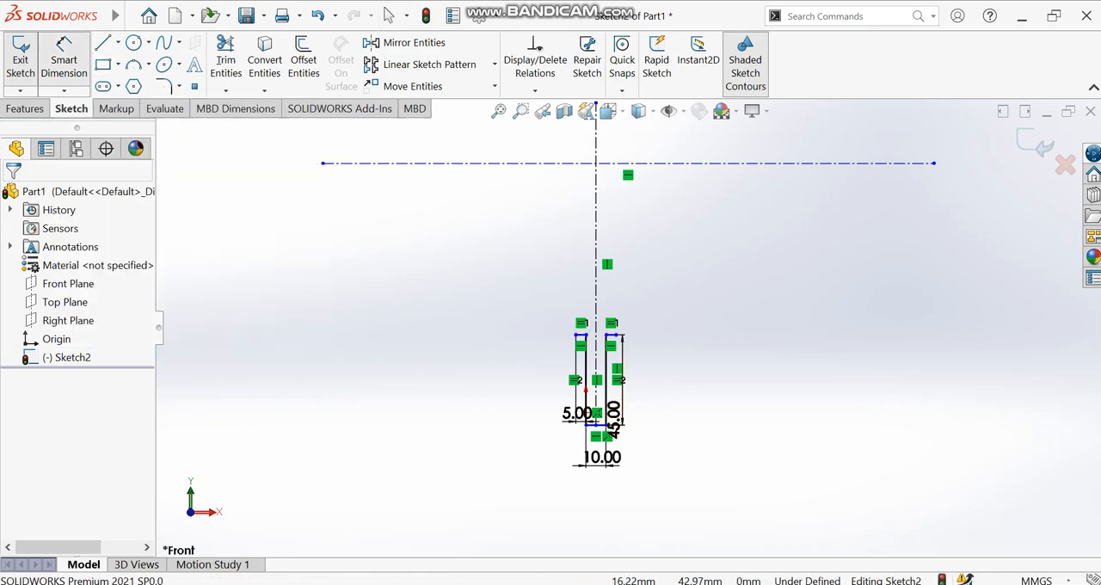
click(620, 336)
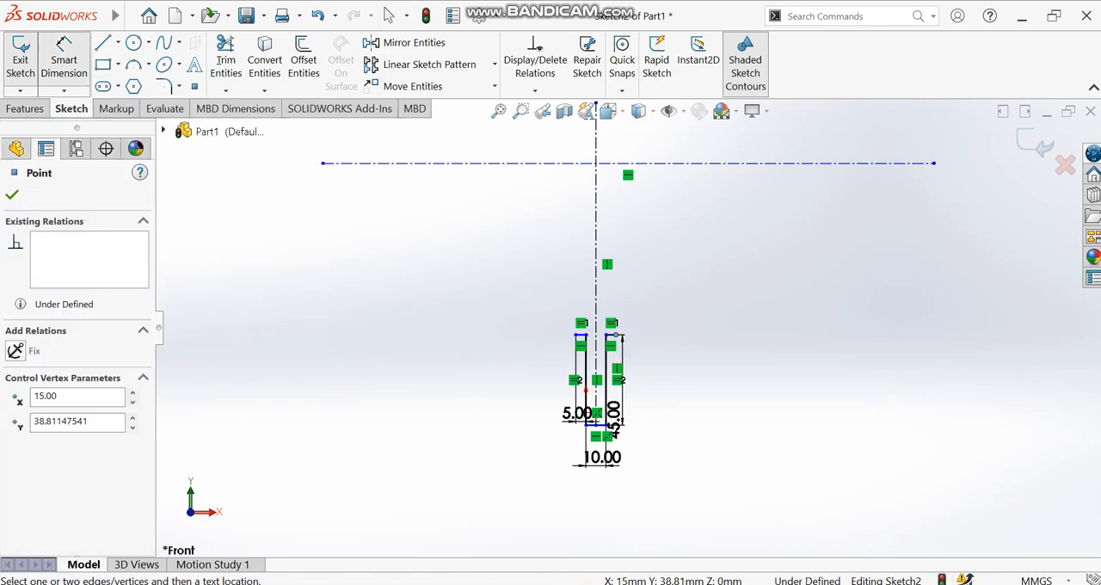
click(824, 162)
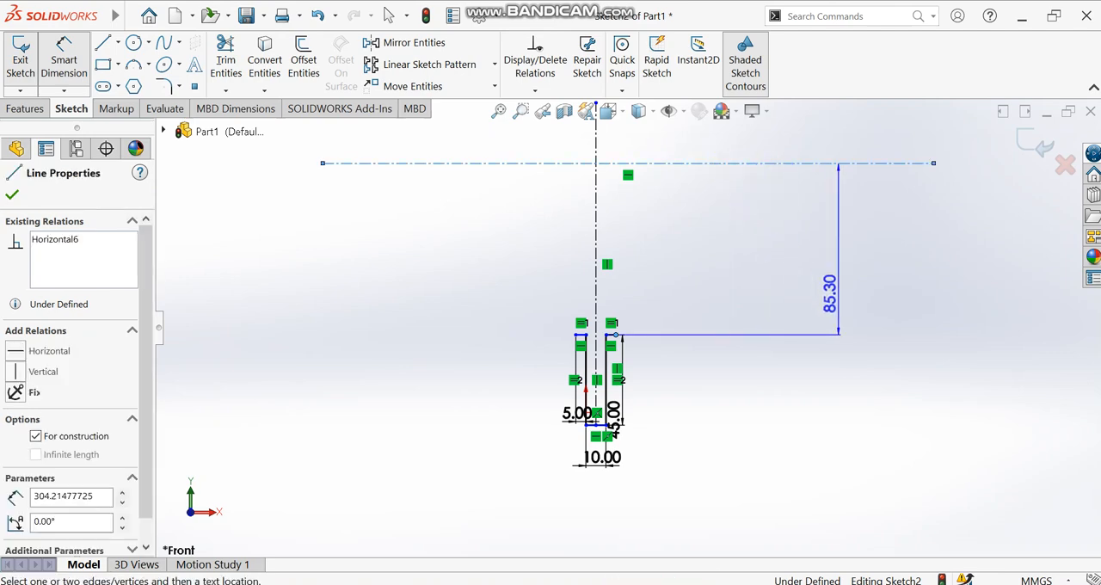
click(866, 357)
text(42)
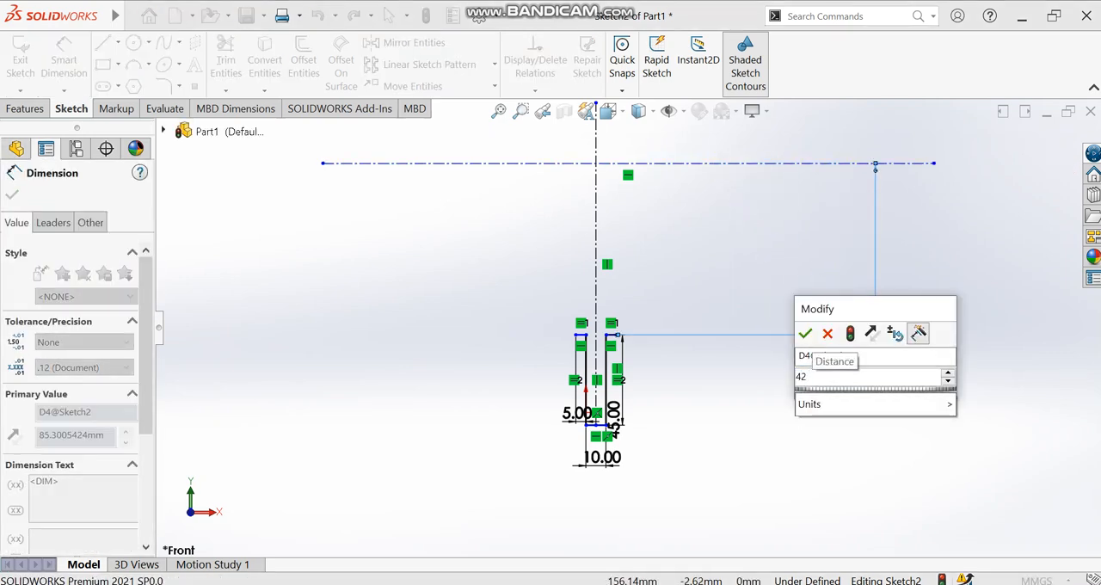
key(Return)
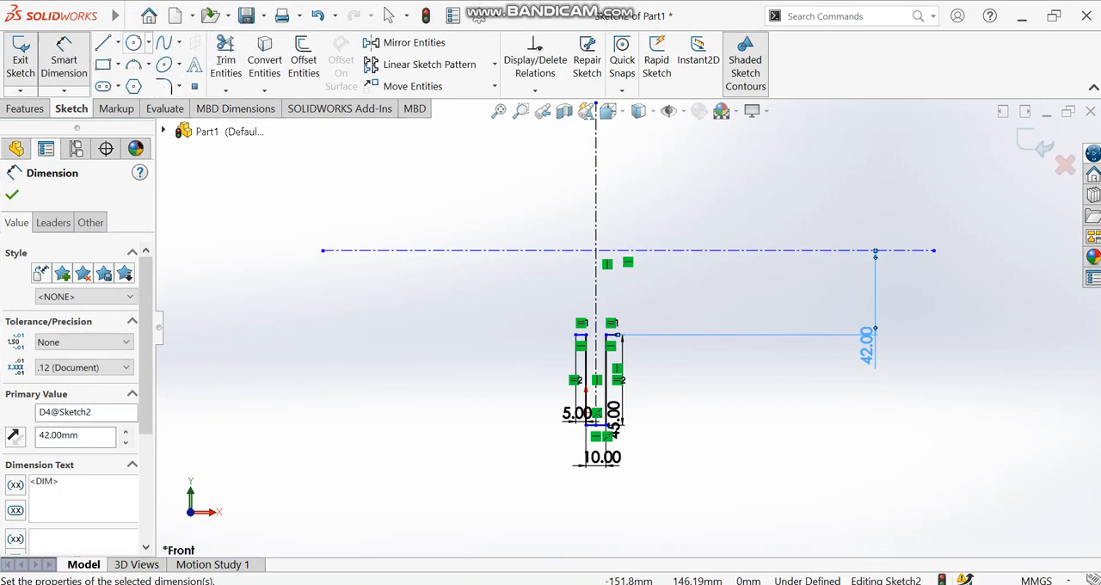
- Draw two concentric circles centred on the horizontal centerline, right of the vertical centerline, with radii of about 39 mm and 17 mm
click(133, 42)
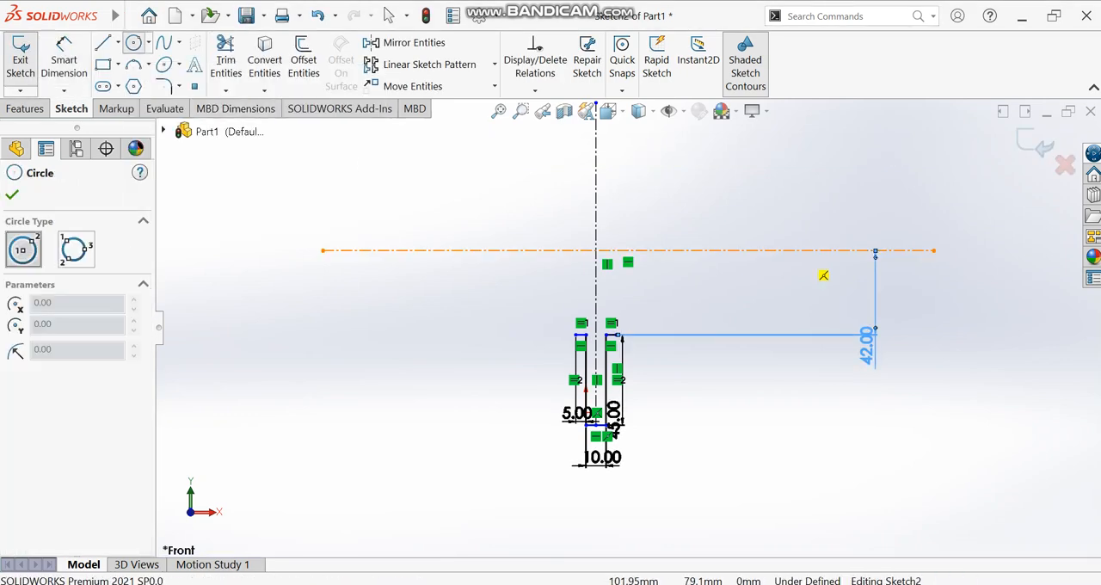
click(790, 251)
click(842, 308)
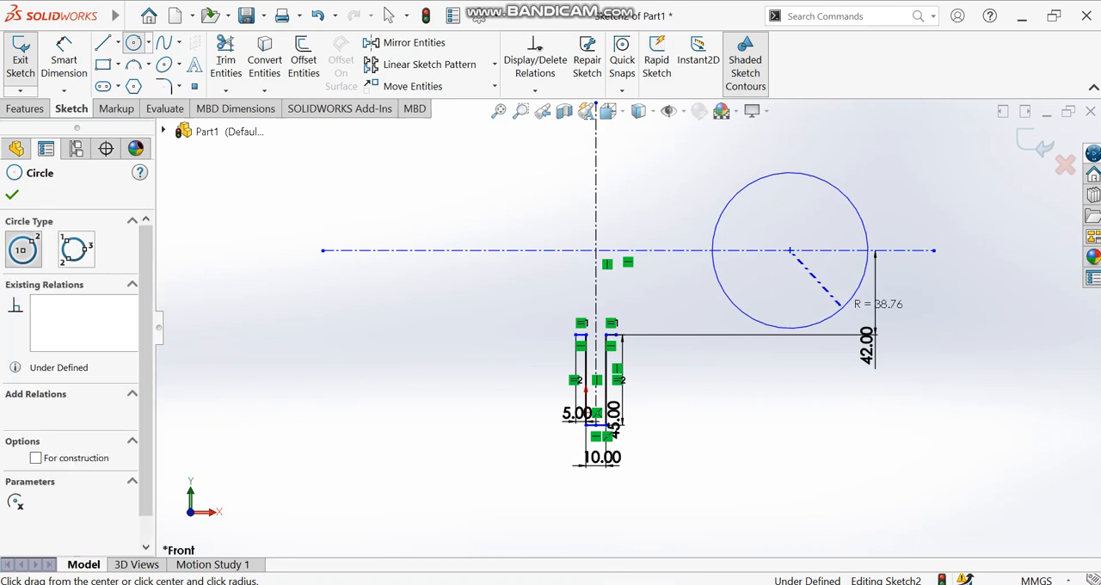
click(790, 250)
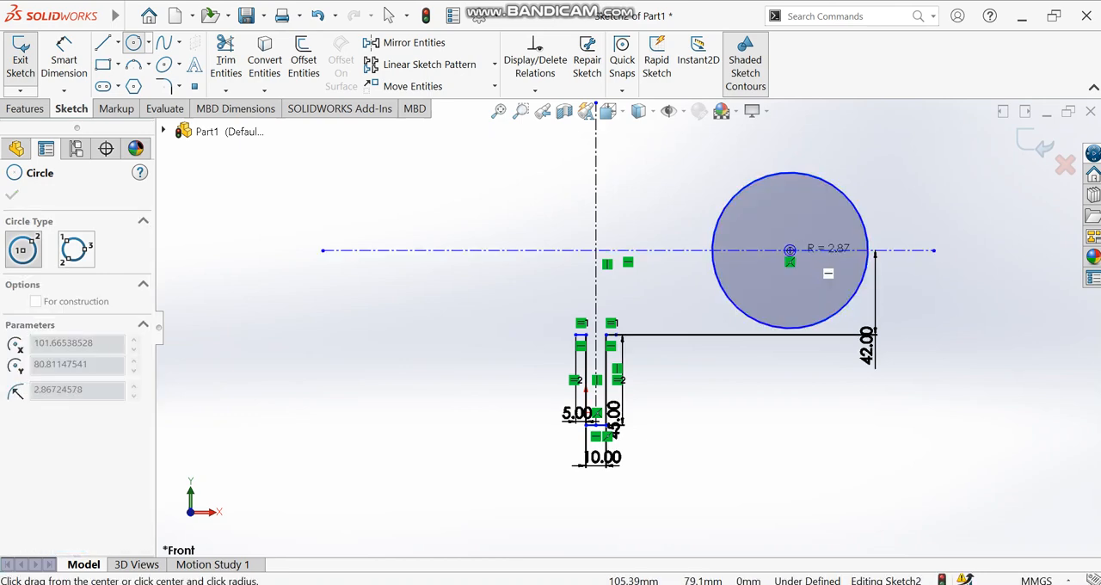
click(815, 276)
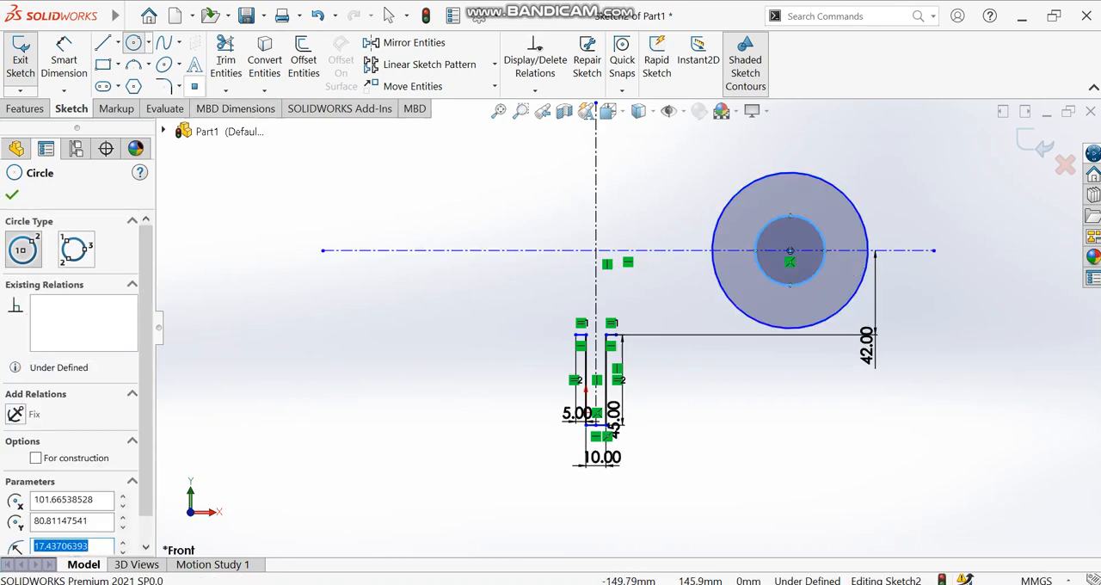
- Dimension the inner circle's diameter as 20 mm and the outer circle's diameter as 35 mm
click(64, 59)
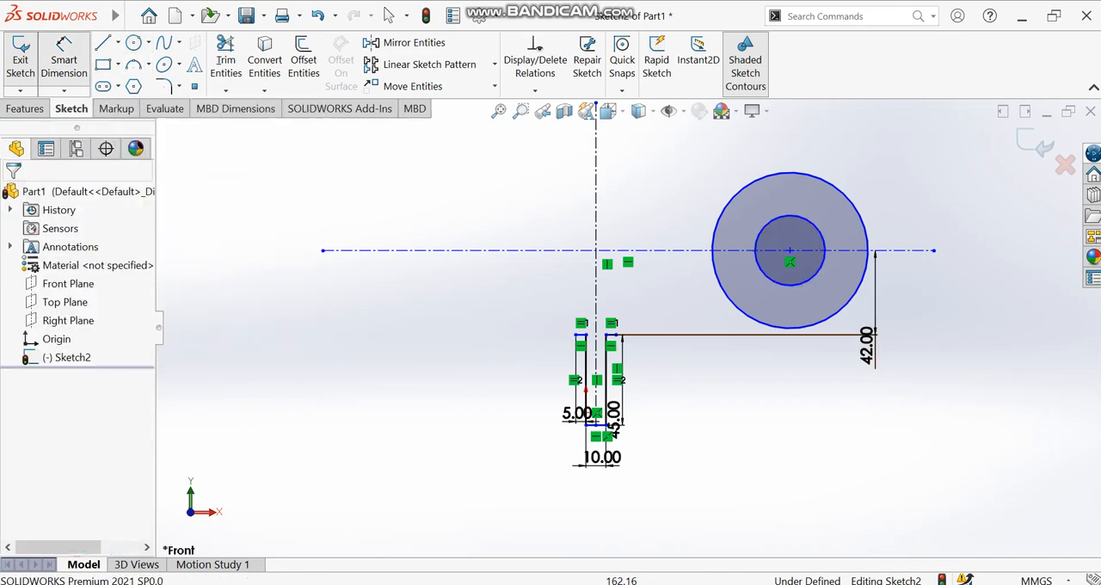
click(827, 245)
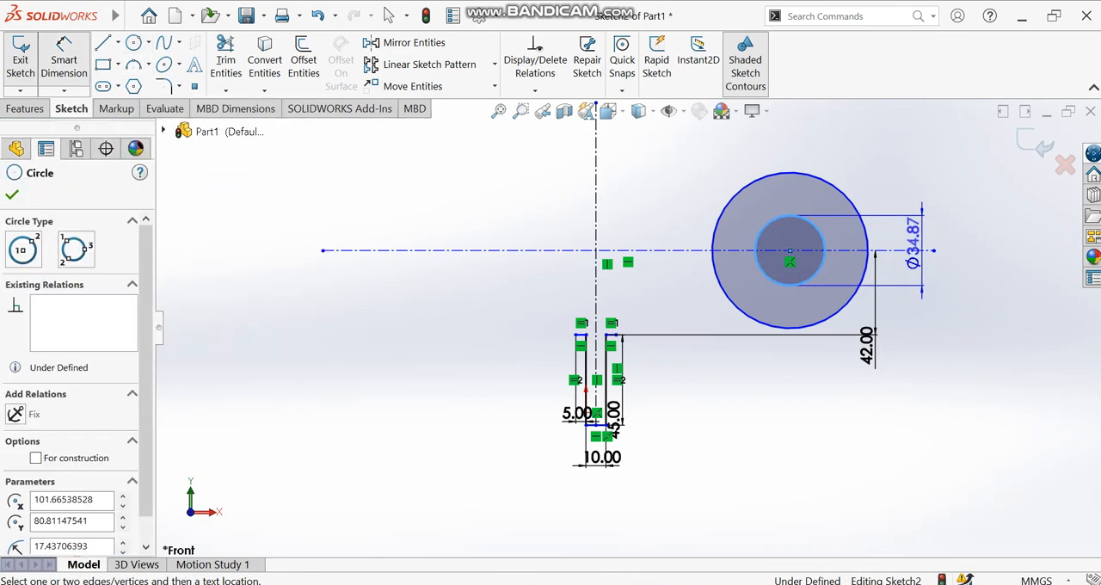
click(1023, 313)
text(20)
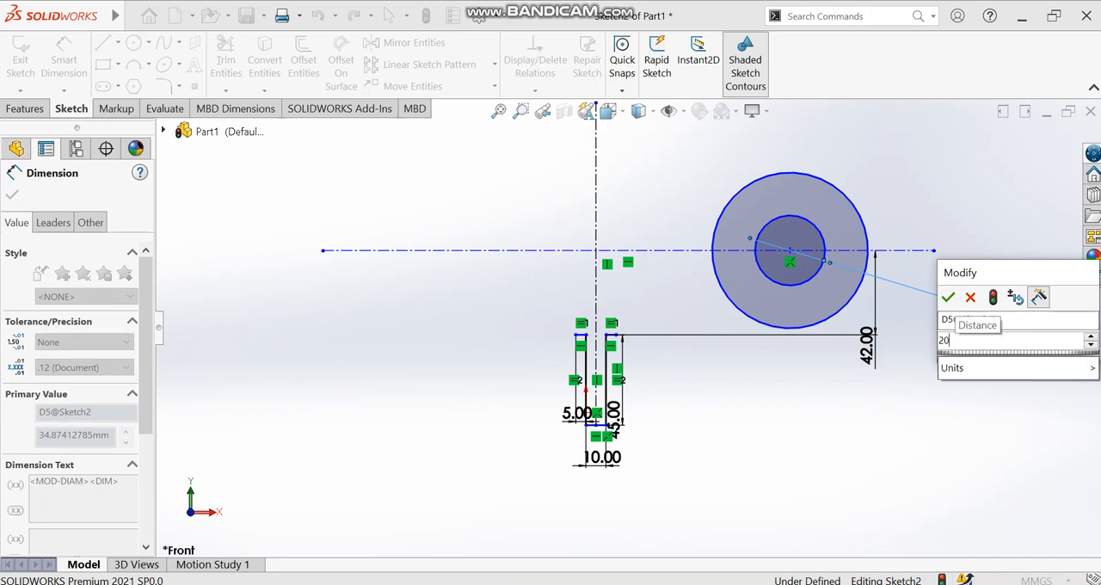
key(Return)
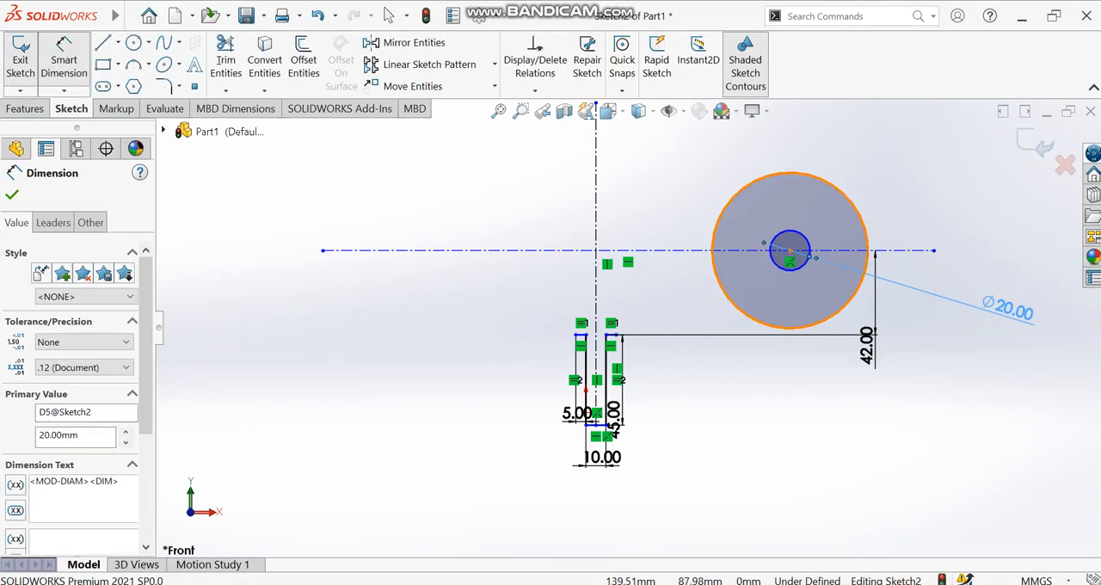
click(865, 235)
click(987, 320)
text(35)
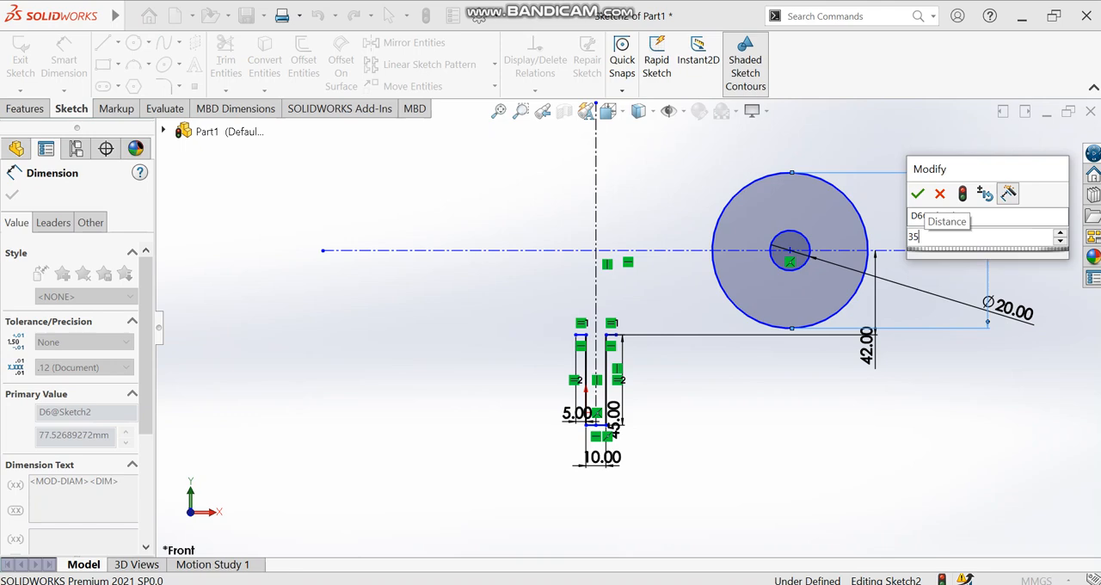
key(Return)
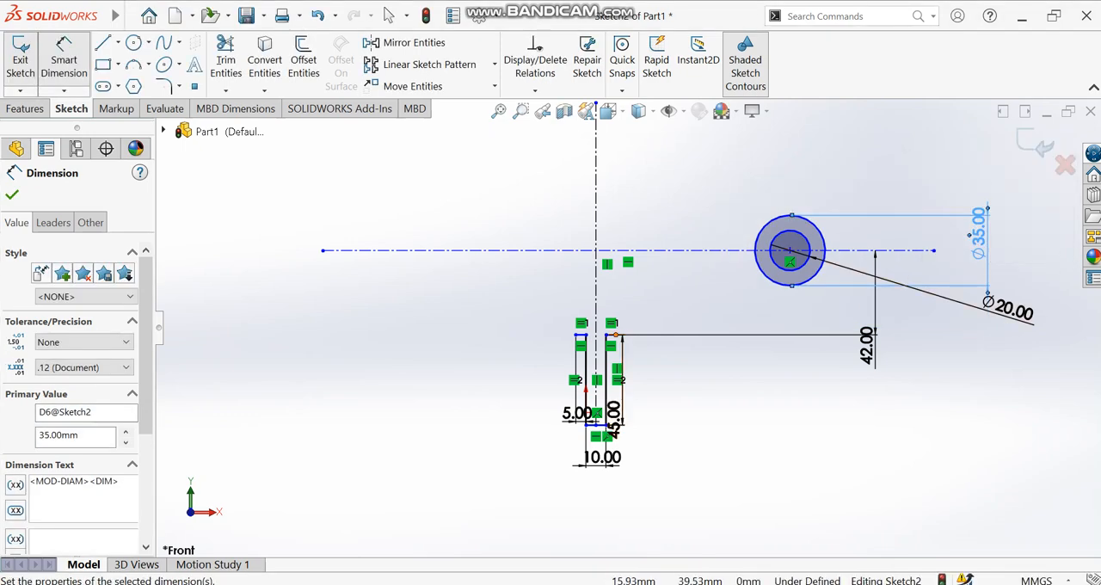
- Dimension the horizontal distance from the profile's right vertical side to the concentric circles' center as 20 mm
click(615, 335)
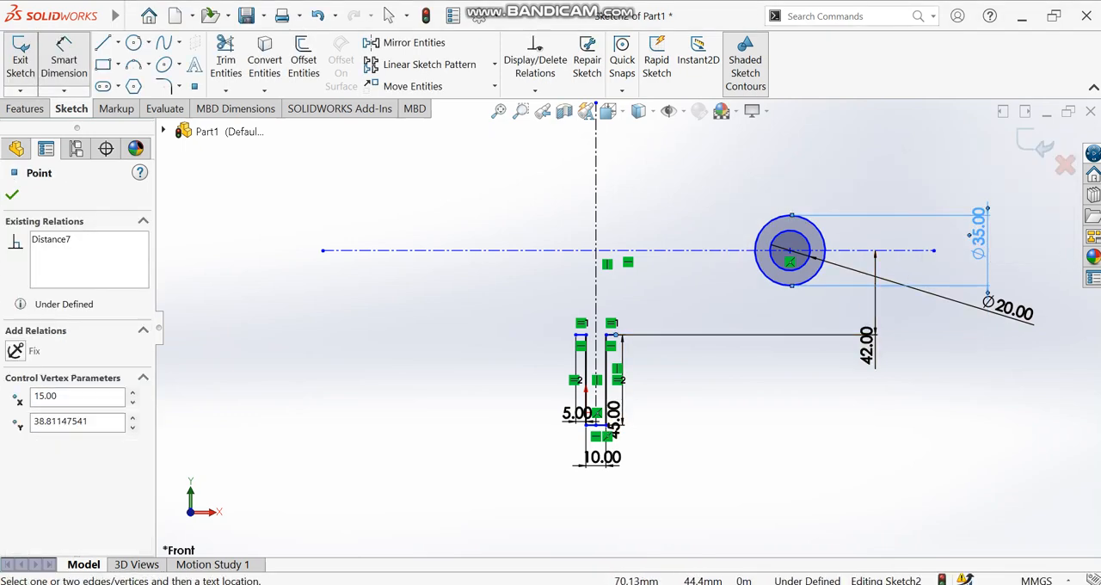
key(Escape)
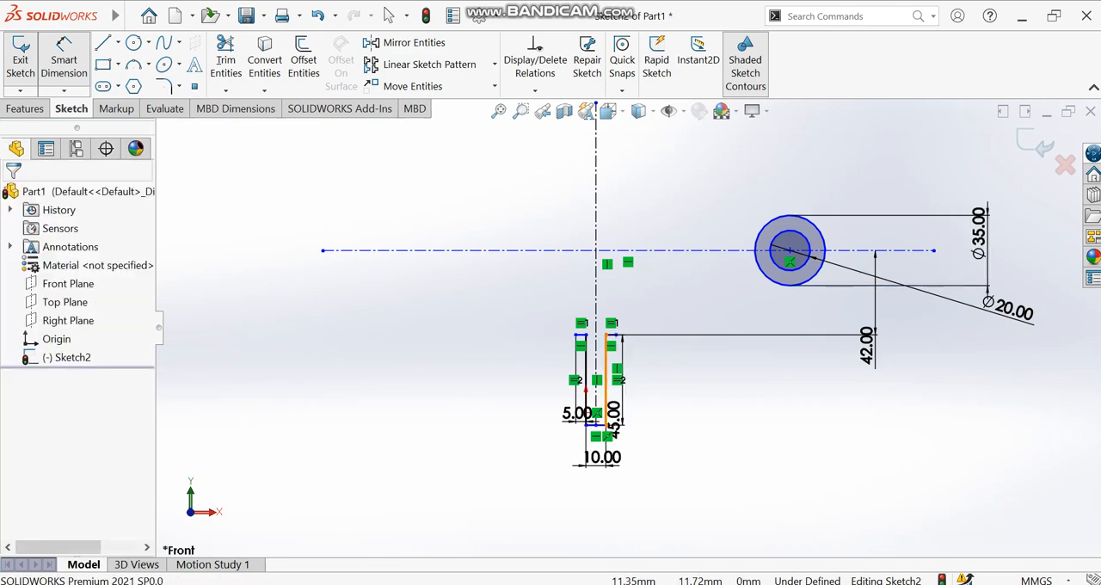
click(607, 379)
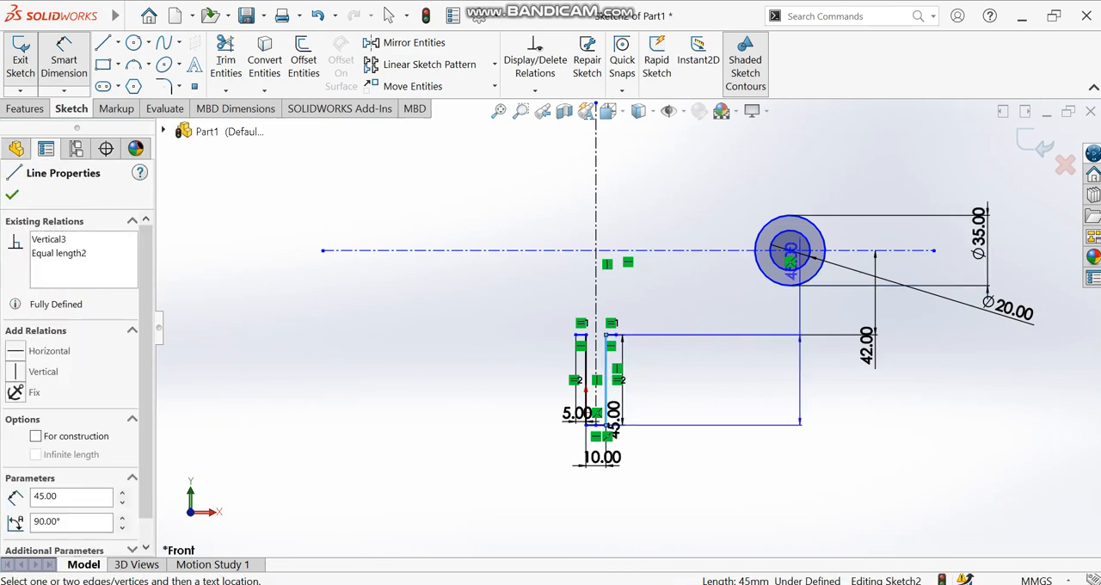
click(789, 251)
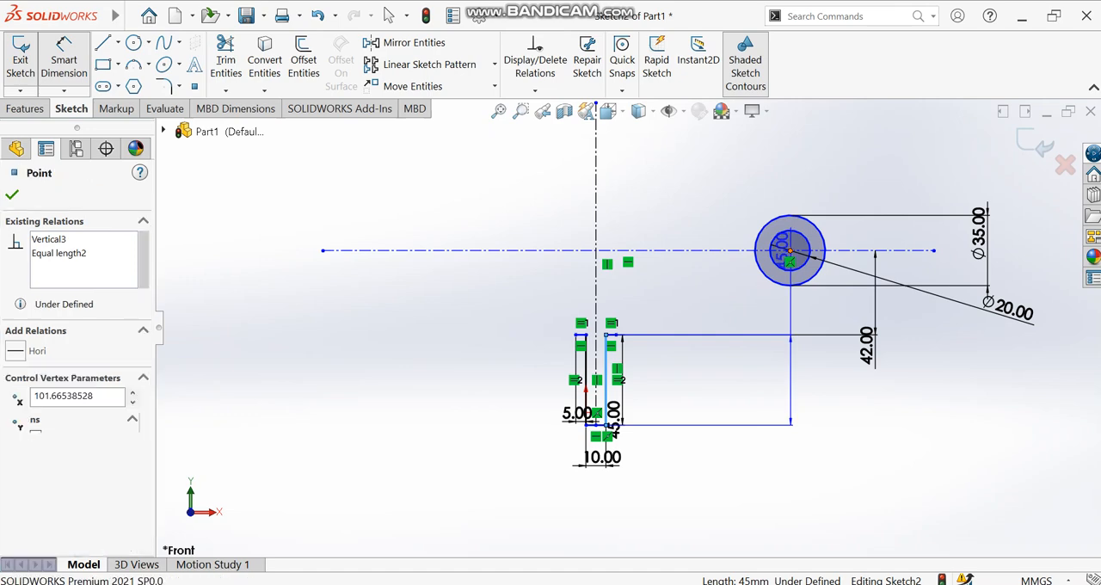
click(753, 471)
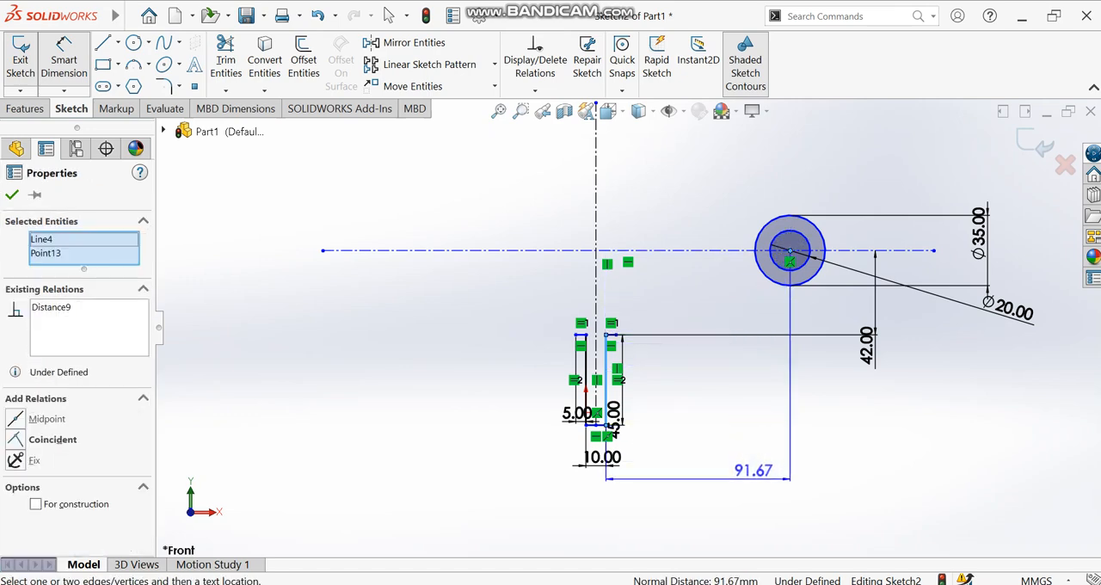
text(20)
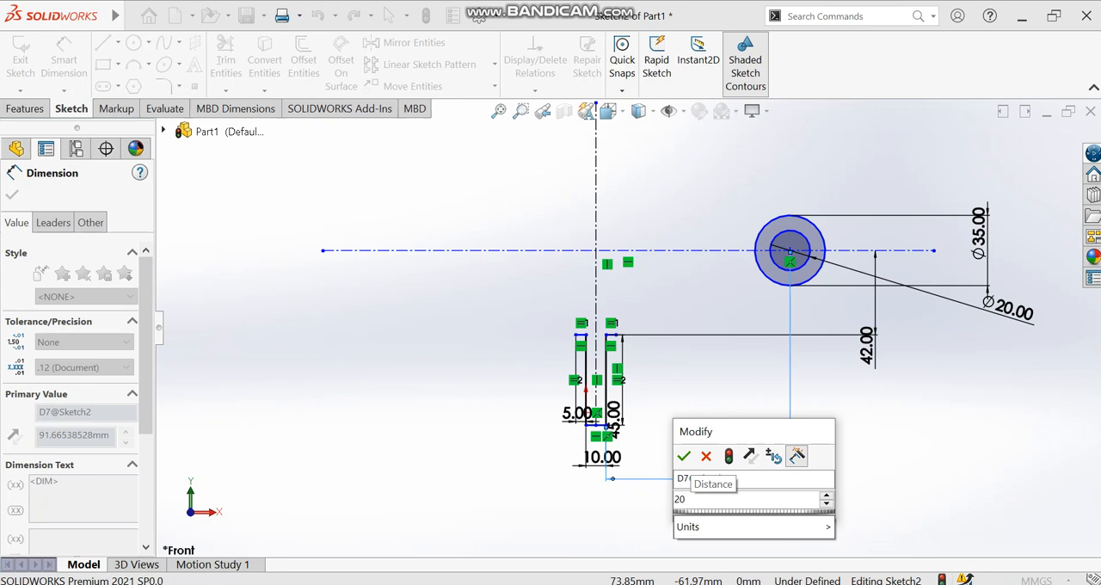
key(Return)
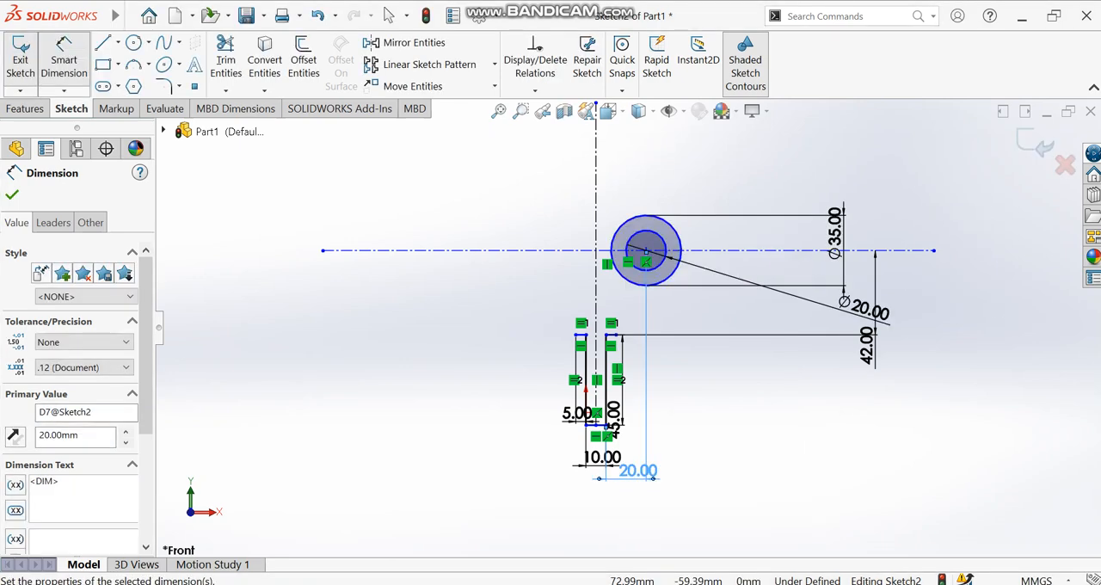
- Place a sketch point level with the right flange and dimension it 25 mm horizontally from the flange's outer endpoint
scroll(611, 322, up, 5)
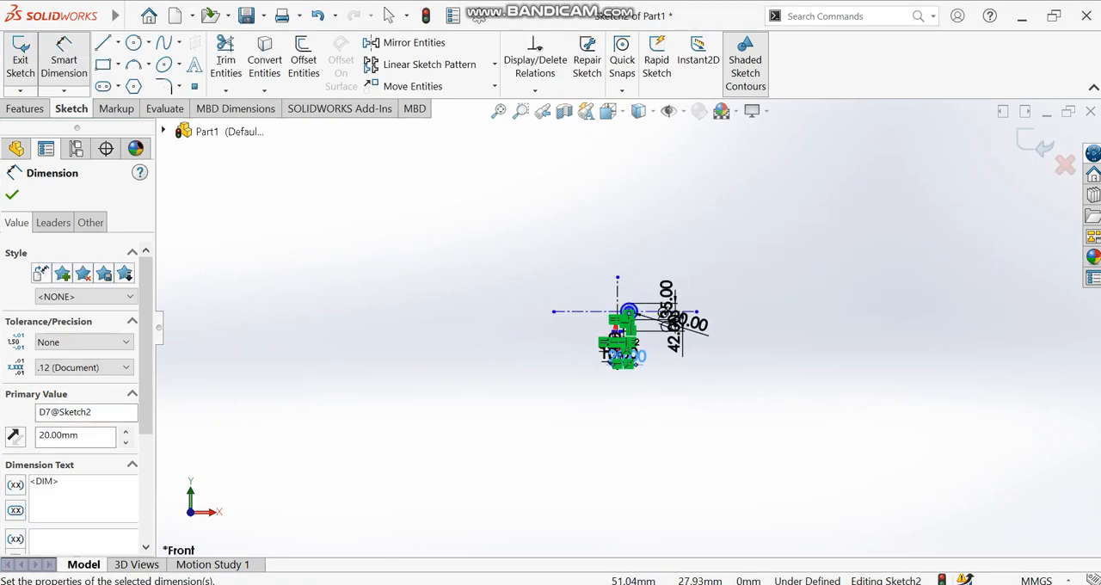
scroll(627, 319, down, 10)
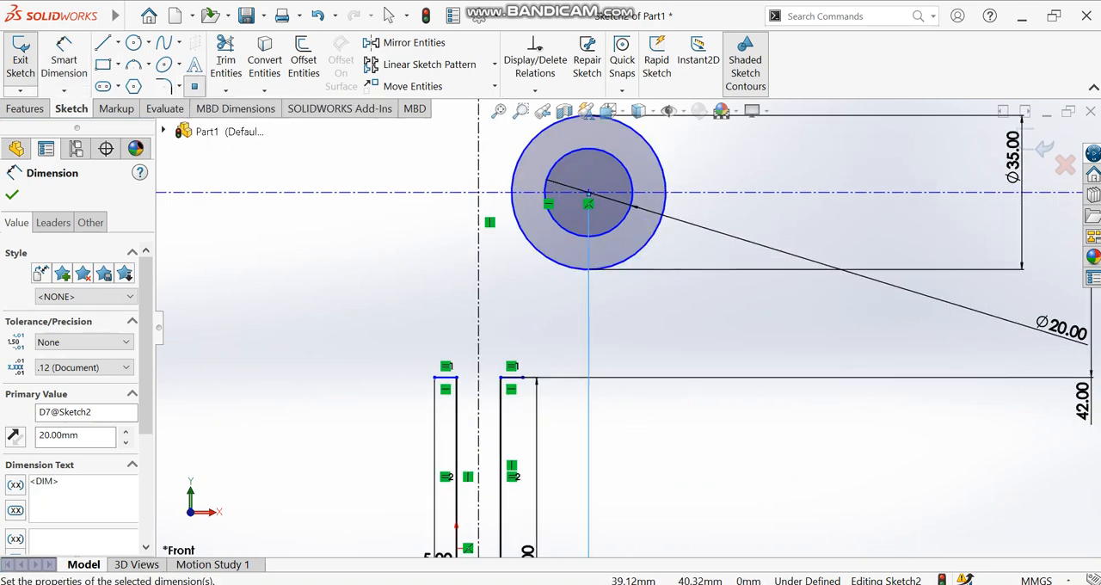
click(648, 377)
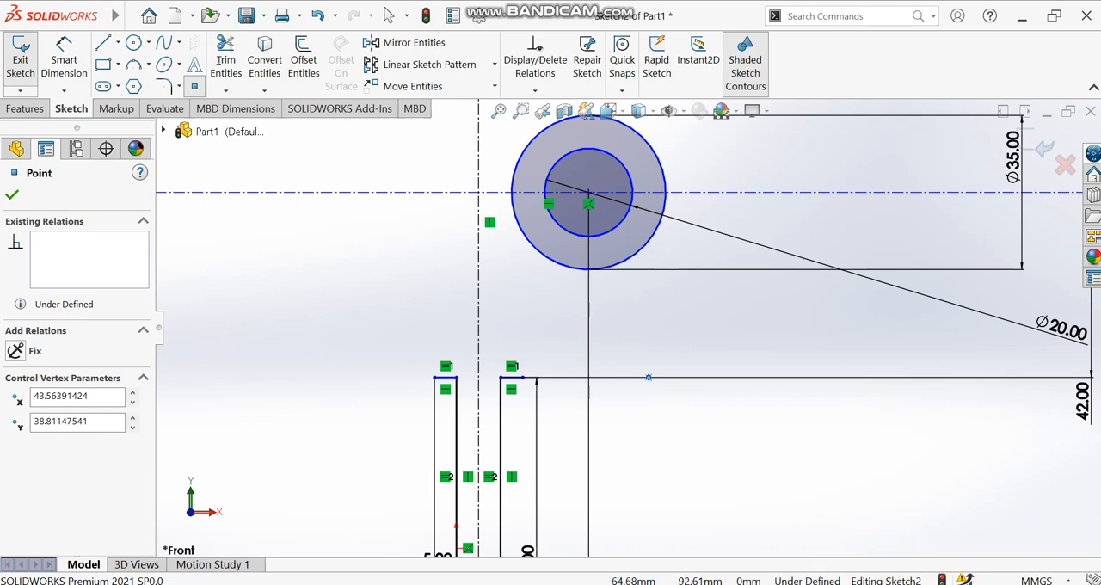
click(64, 62)
click(523, 376)
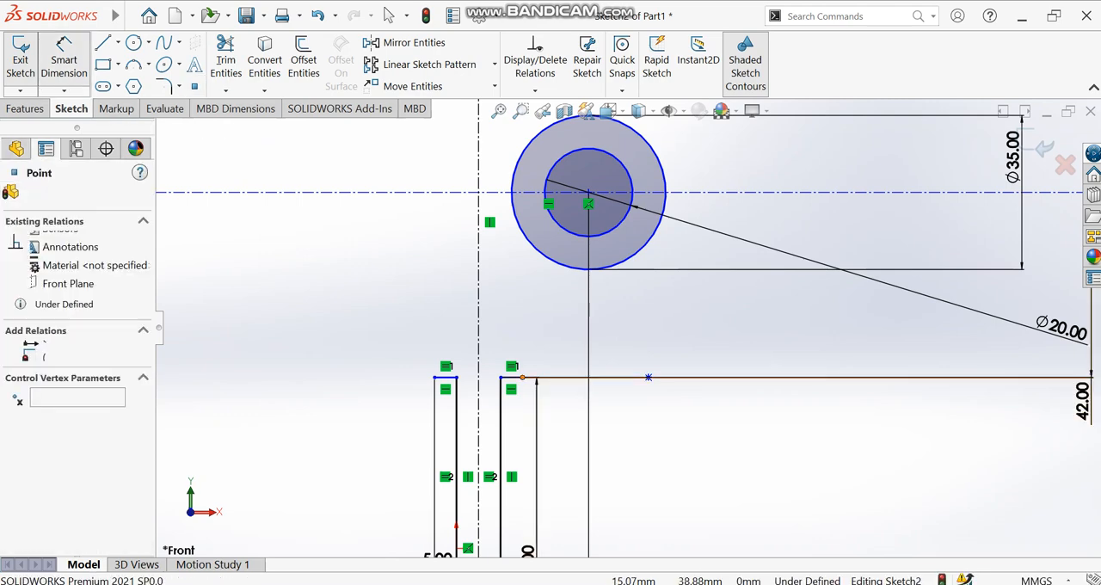
click(648, 377)
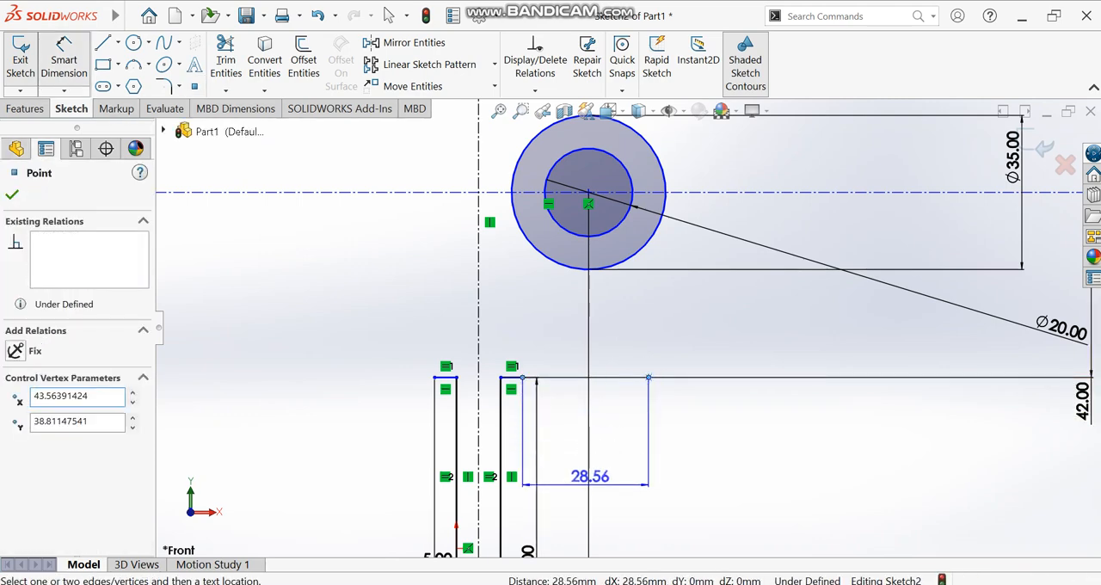
click(590, 475)
text(25)
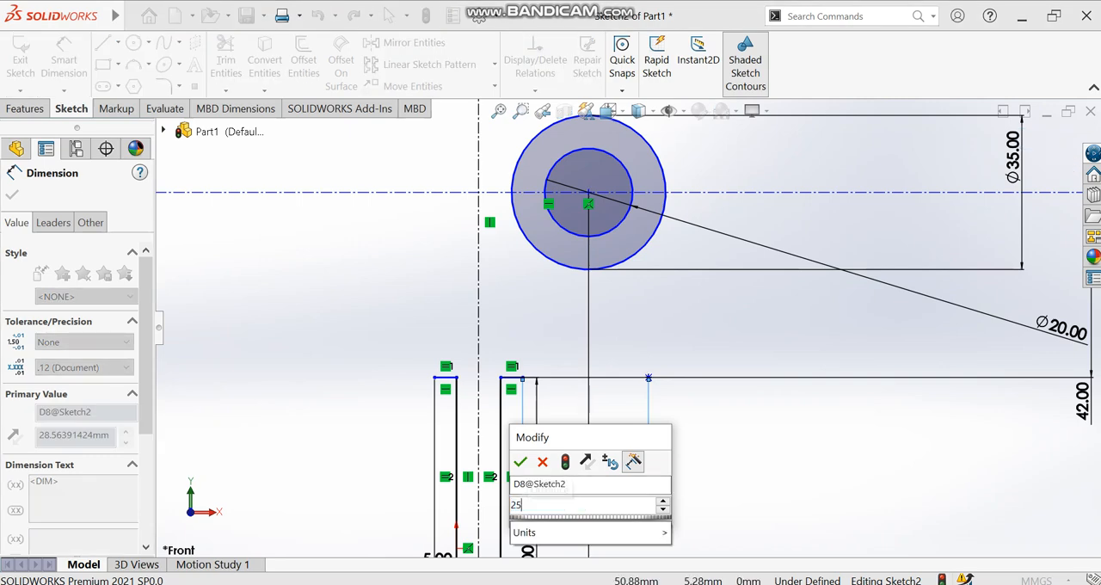
key(Return)
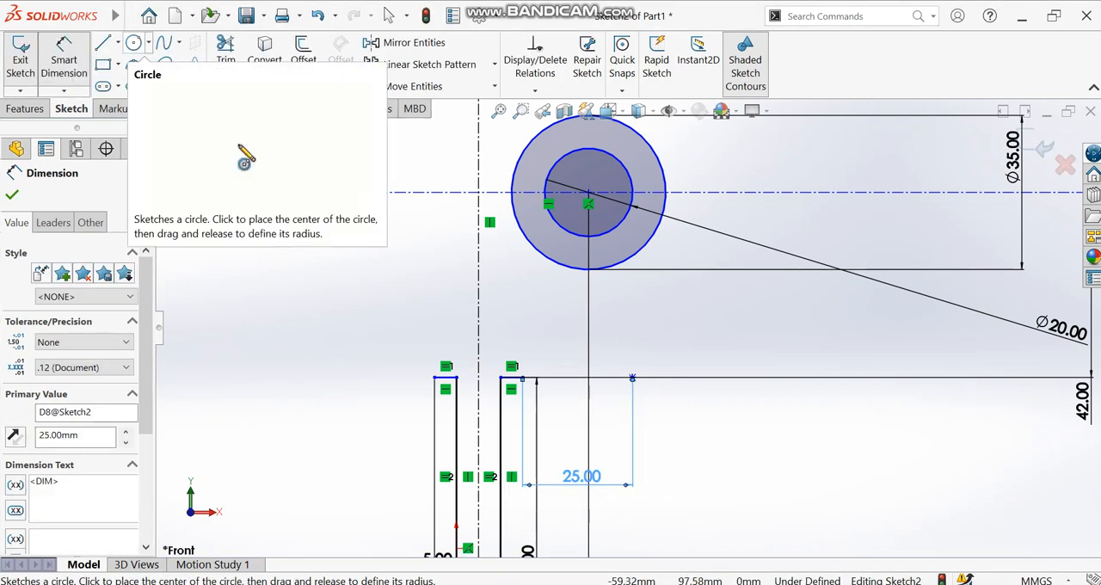
- Draw a 25 mm radius circle centred on the new point and passing through the right flange's outer endpoint
click(133, 42)
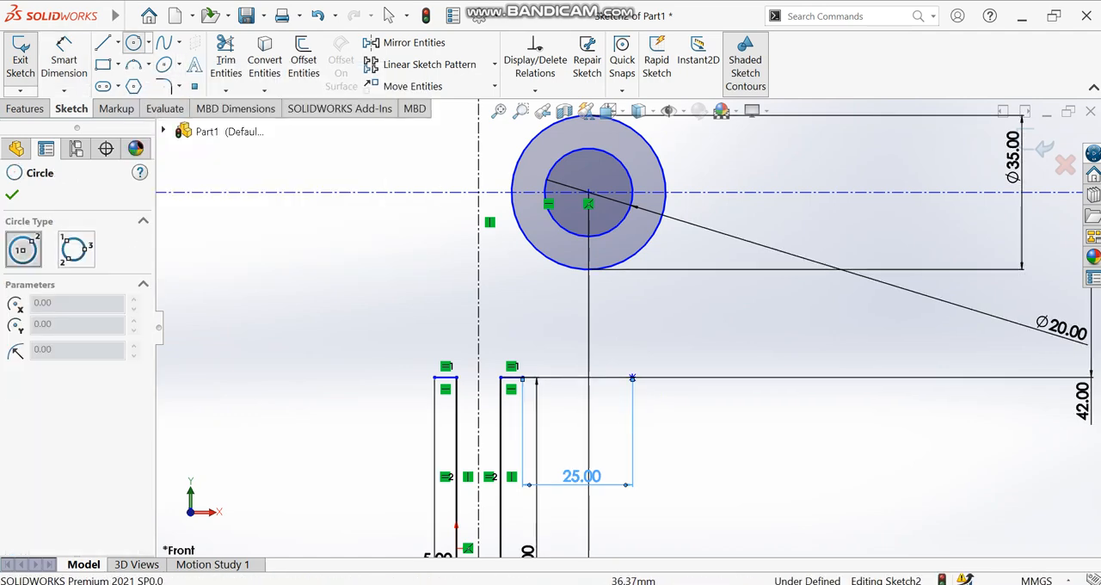
click(632, 377)
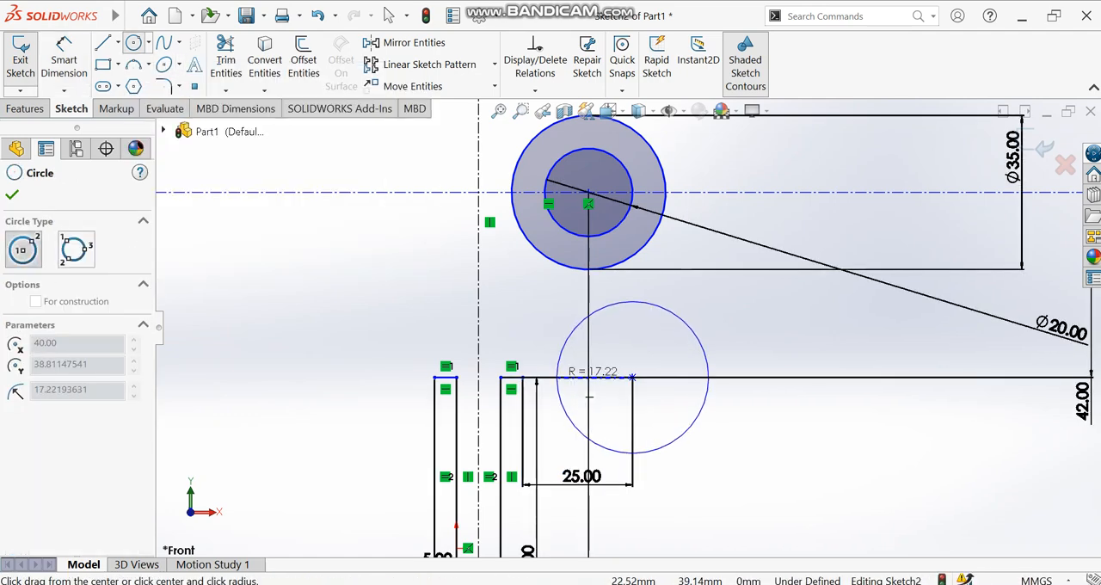
click(524, 378)
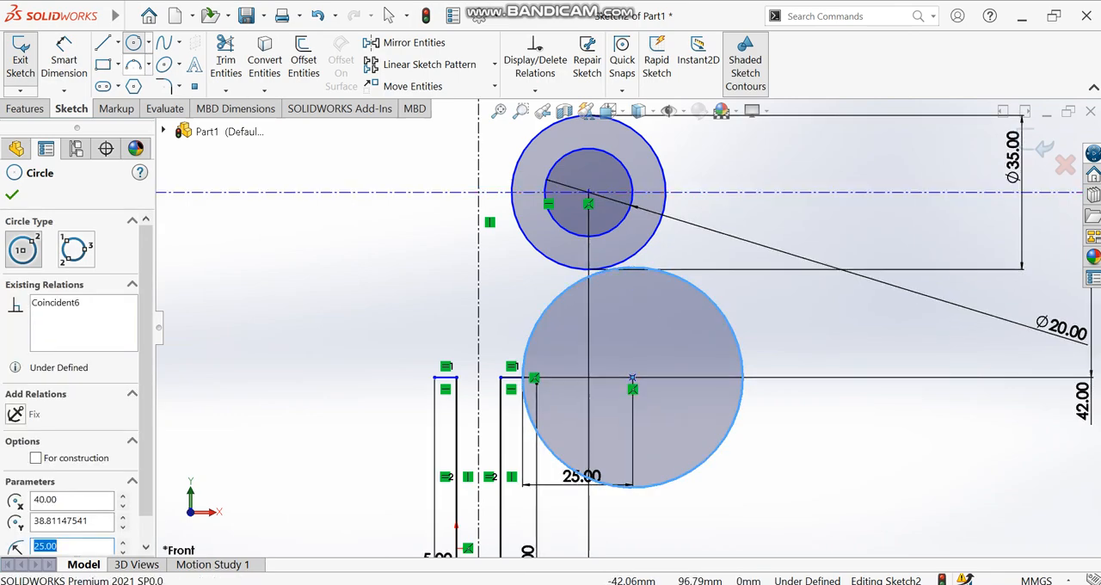
- Draw a short line tangent to both the 35 mm circle and the large lower circle, bridging the gap between them
click(102, 43)
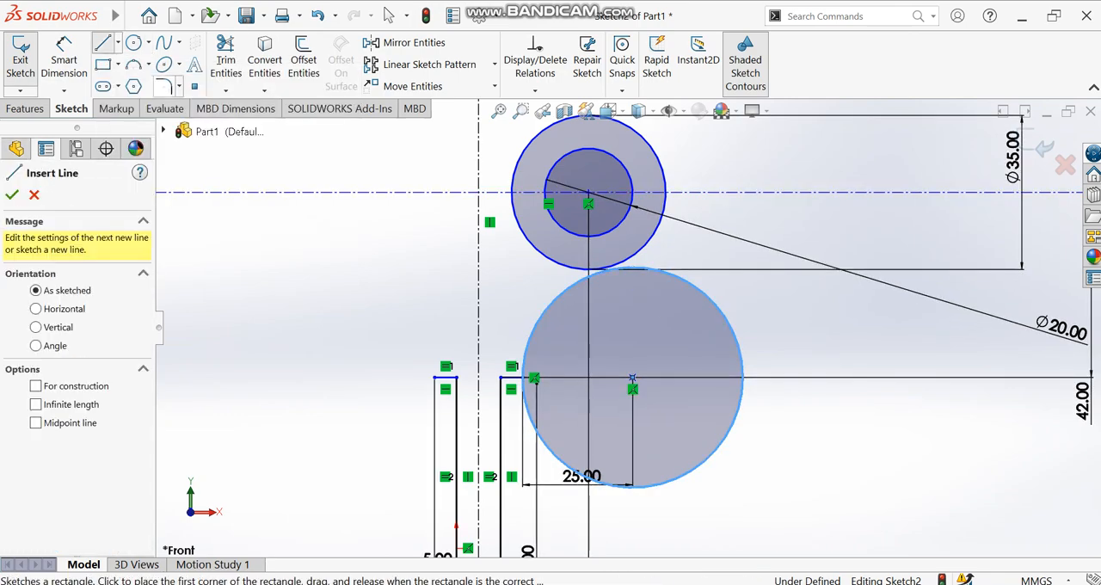
scroll(629, 258, down, 2)
scroll(634, 276, down, 1)
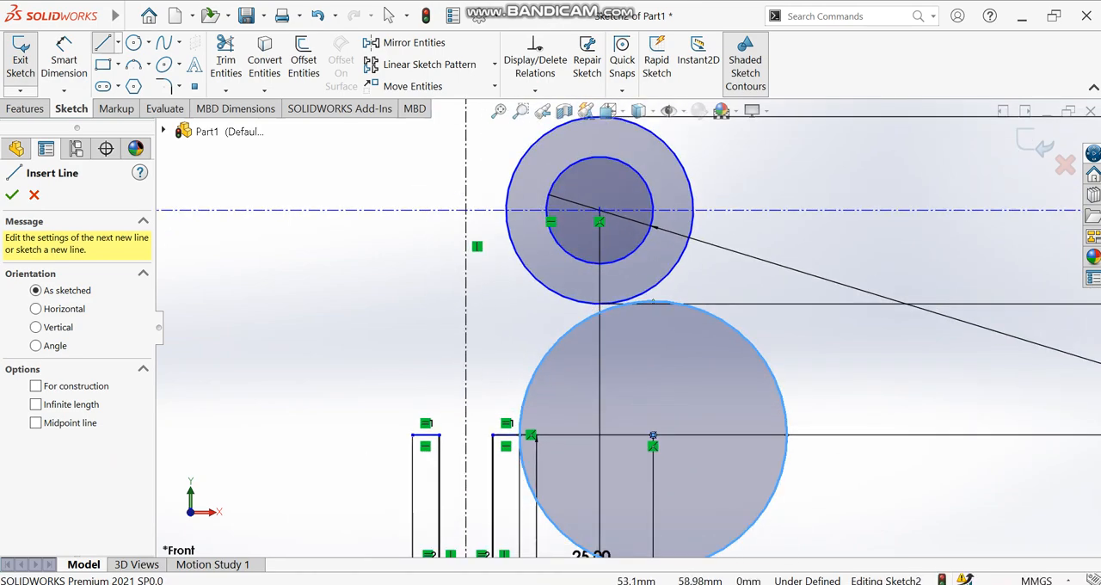
scroll(631, 363, up, 5)
scroll(631, 363, down, 5)
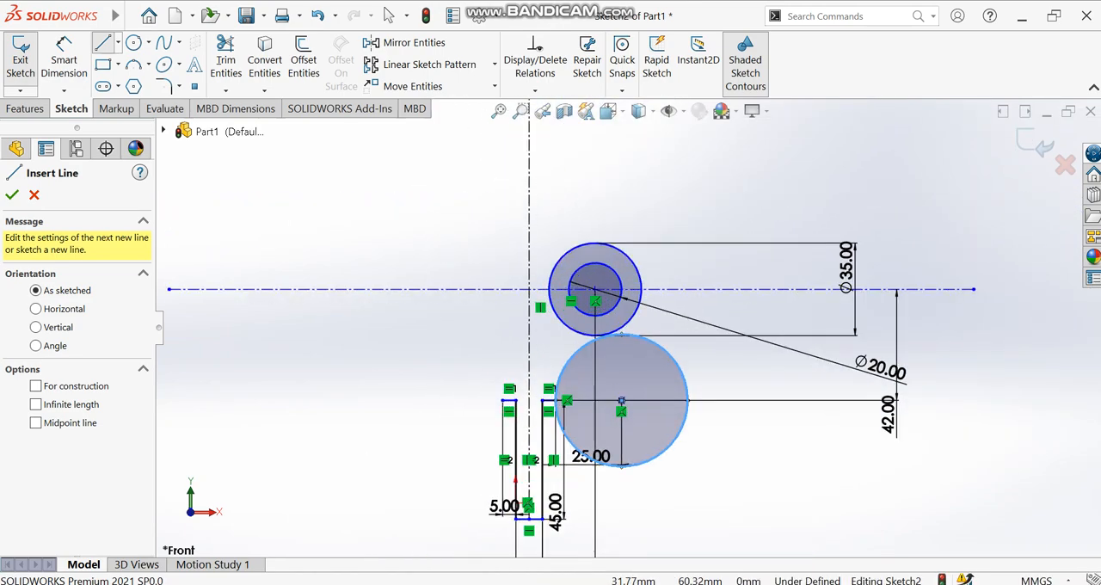
scroll(631, 363, down, 4)
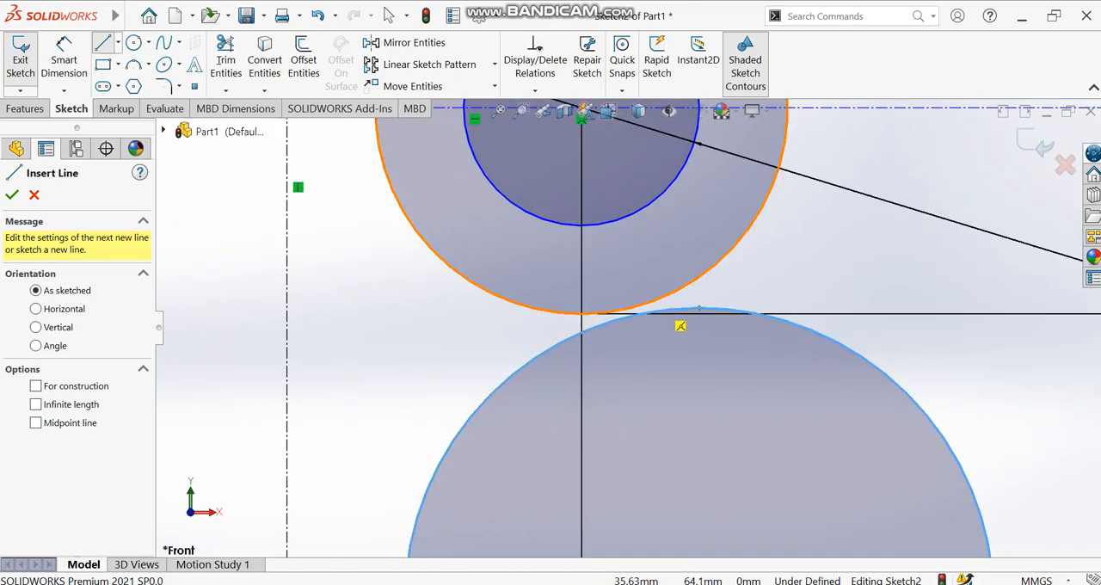
click(691, 321)
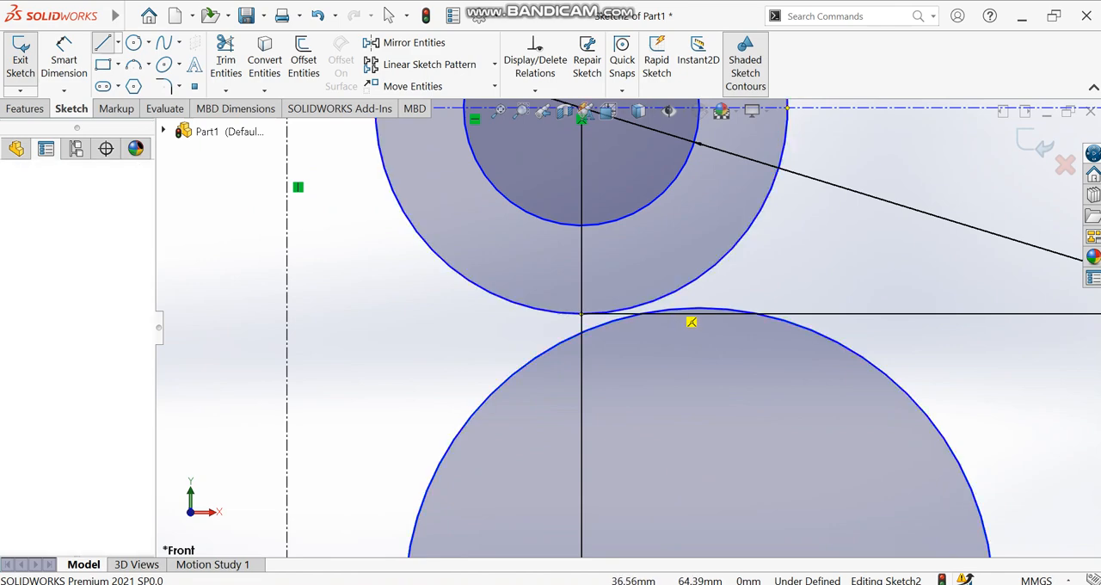
click(608, 324)
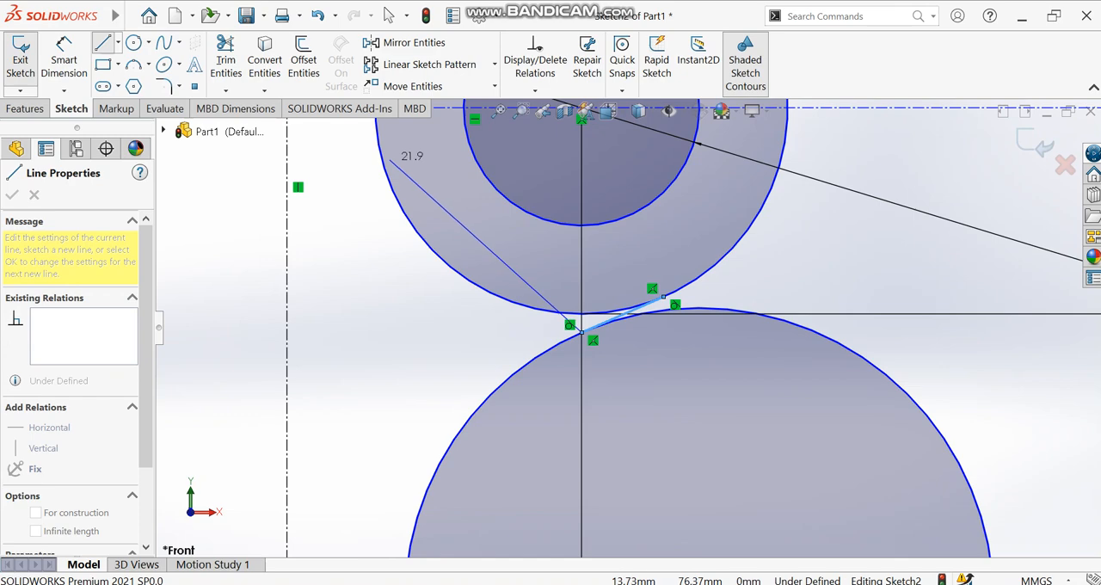
key(Escape)
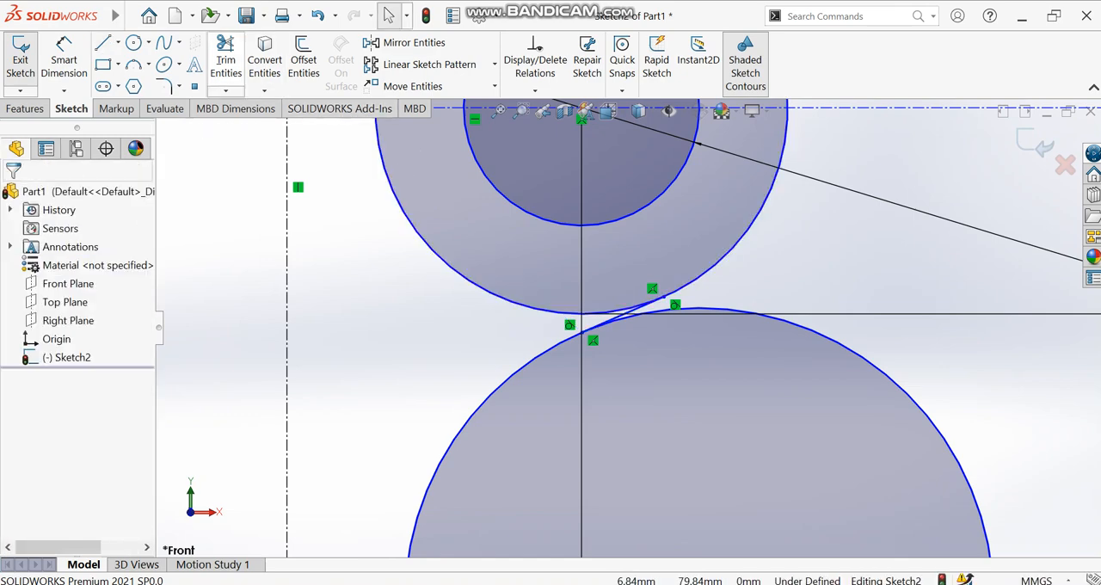
- Trim the 35 mm circle and the large lower circle to leave one smooth S-shaped curve through the tangent line
click(225, 60)
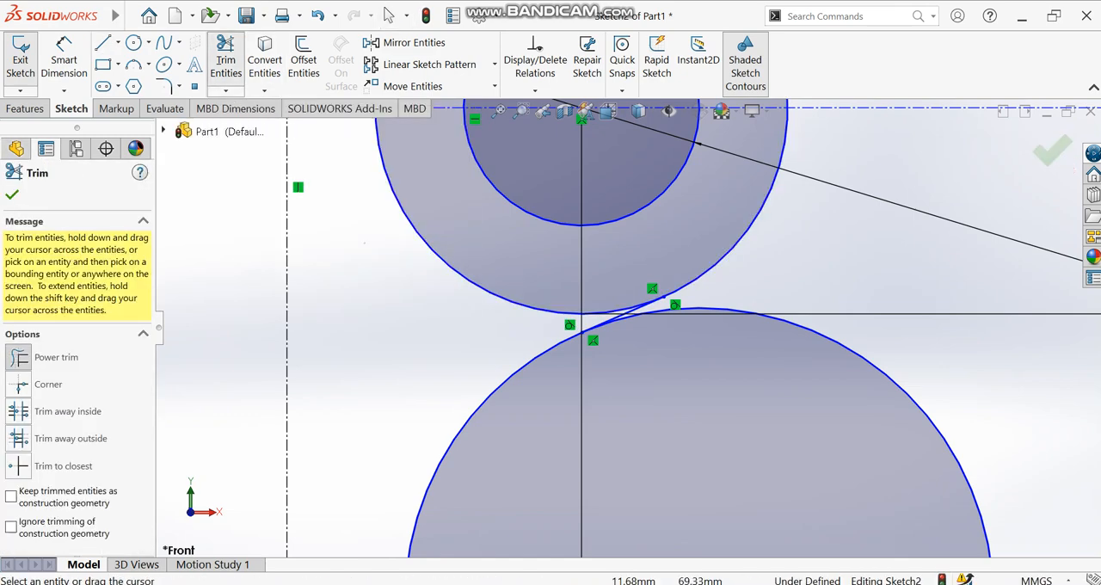
drag(365, 242, 446, 226)
drag(696, 398, 742, 311)
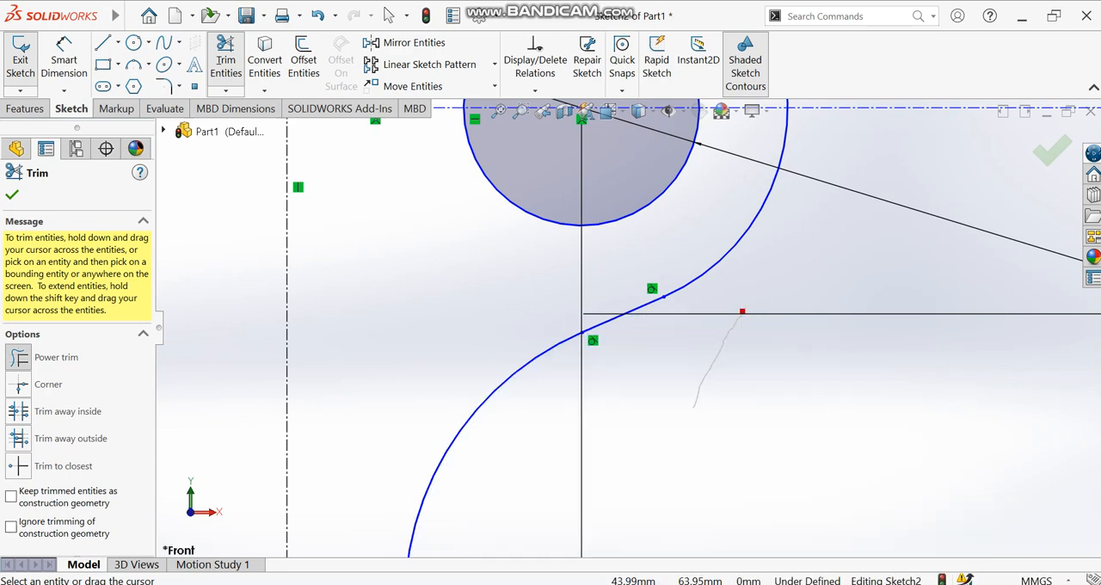
scroll(765, 347, down, 5)
scroll(765, 347, up, 12)
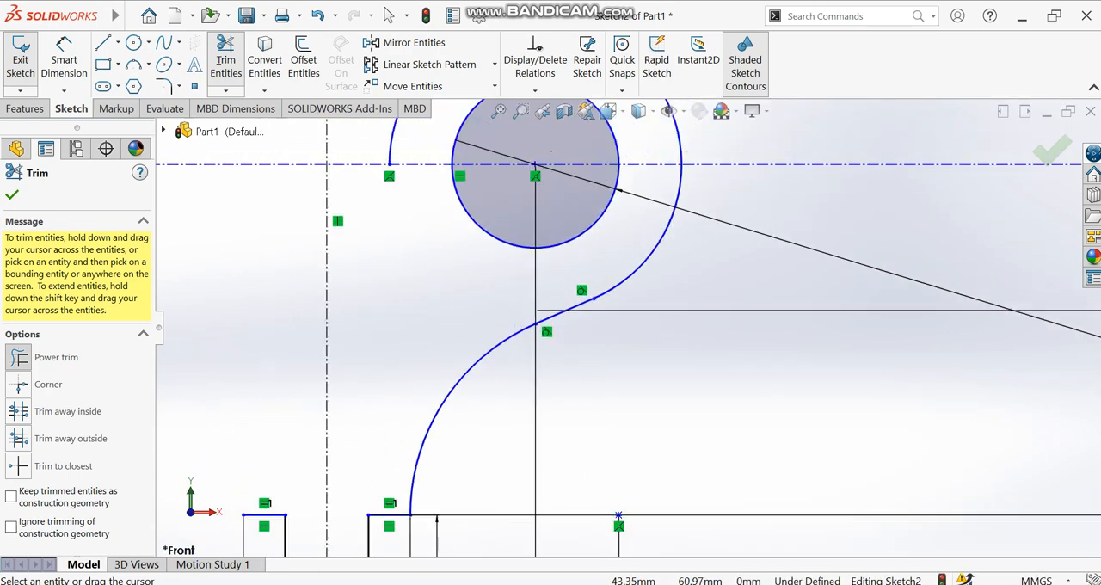
scroll(629, 332, up, 2)
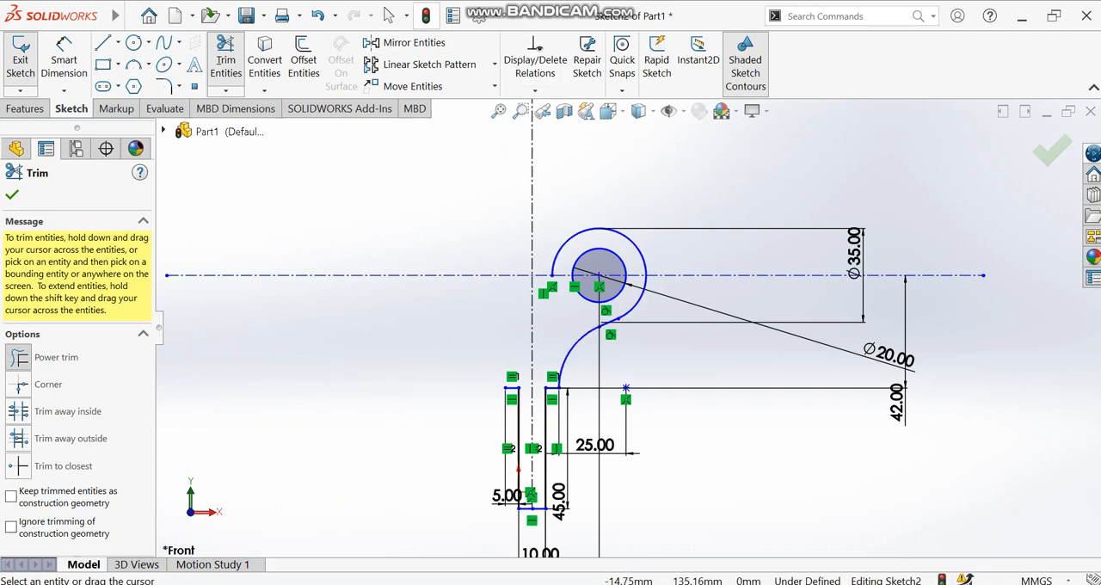
- Mirror the inner circle, the outer arc, the tangent line and the lower arc about the vertical centerline
click(413, 42)
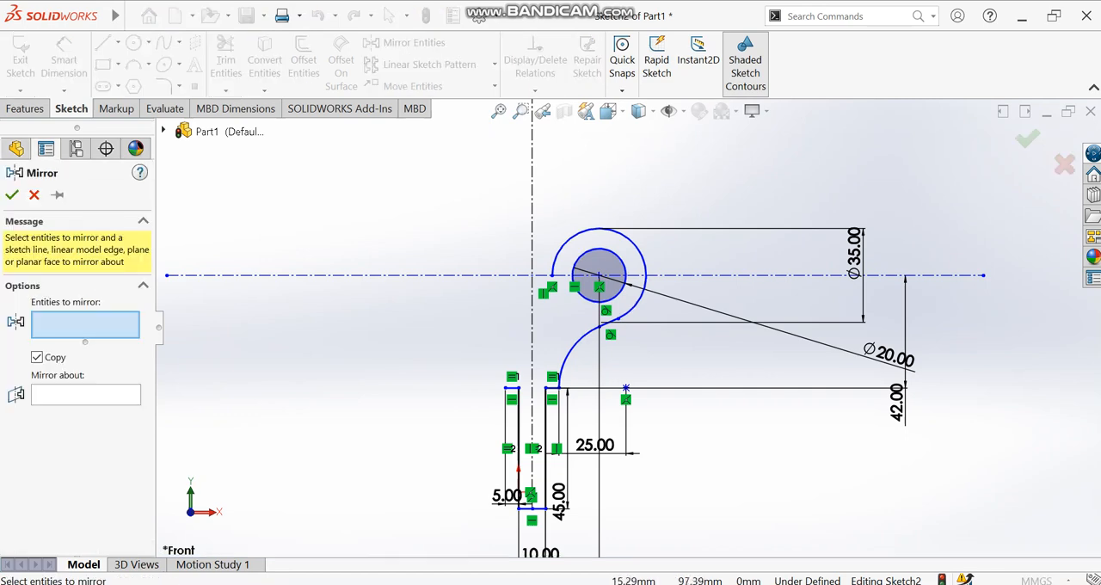
click(642, 297)
click(623, 288)
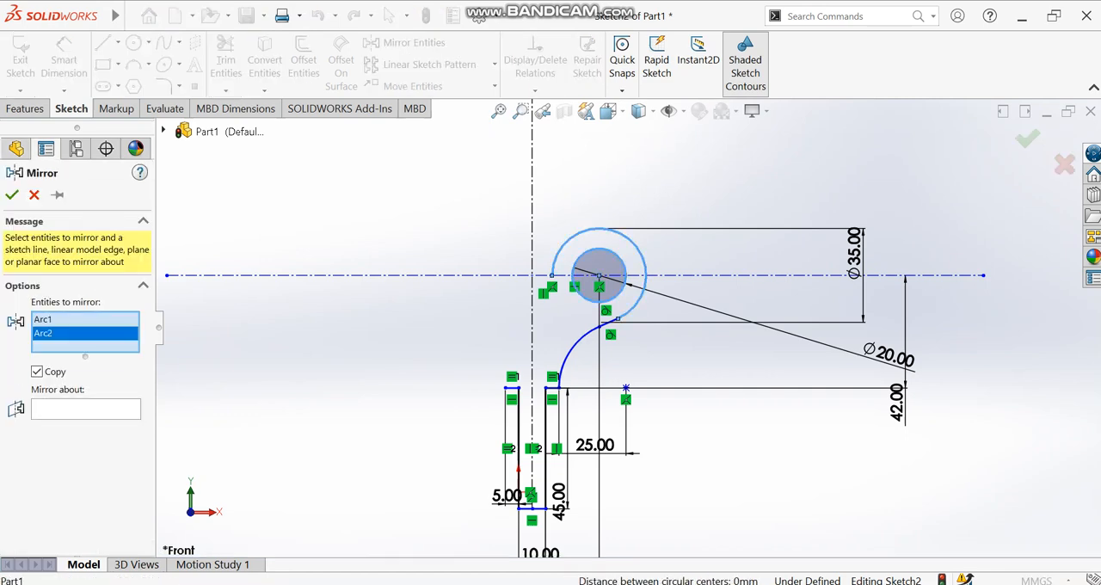
click(614, 320)
click(574, 345)
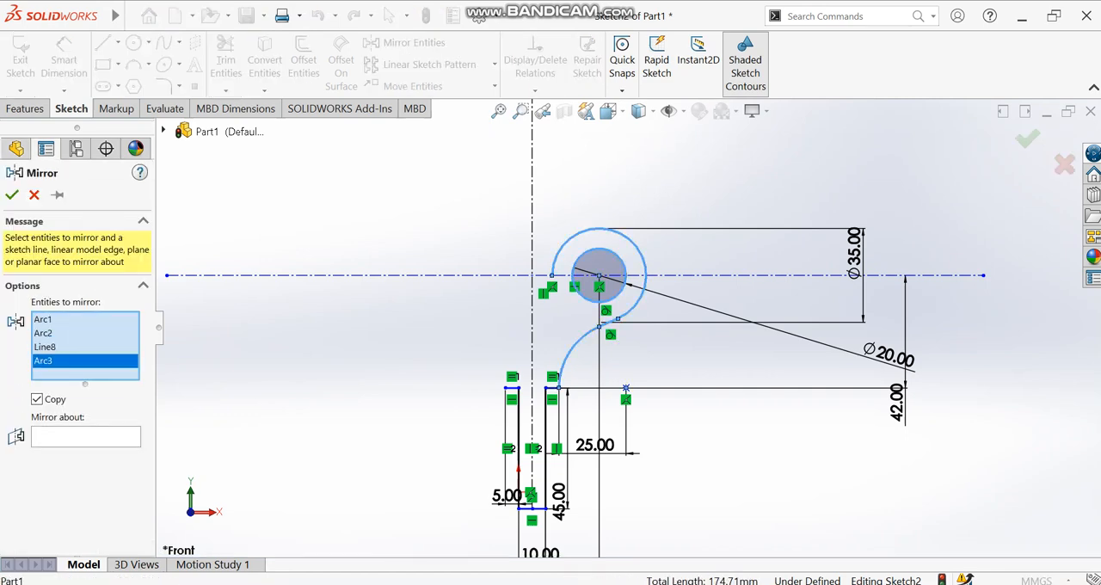
click(86, 437)
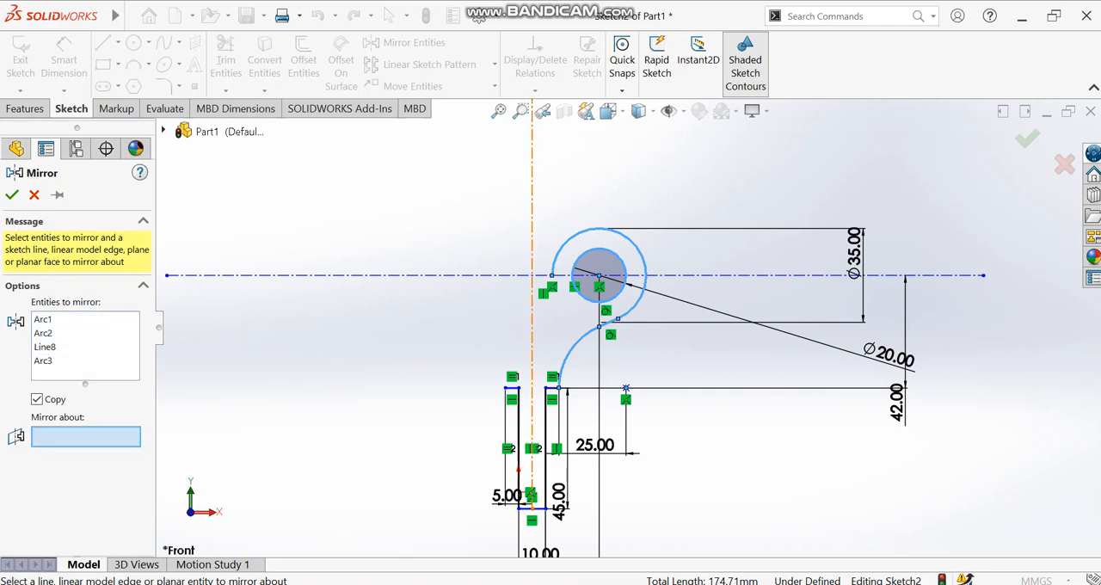
click(531, 344)
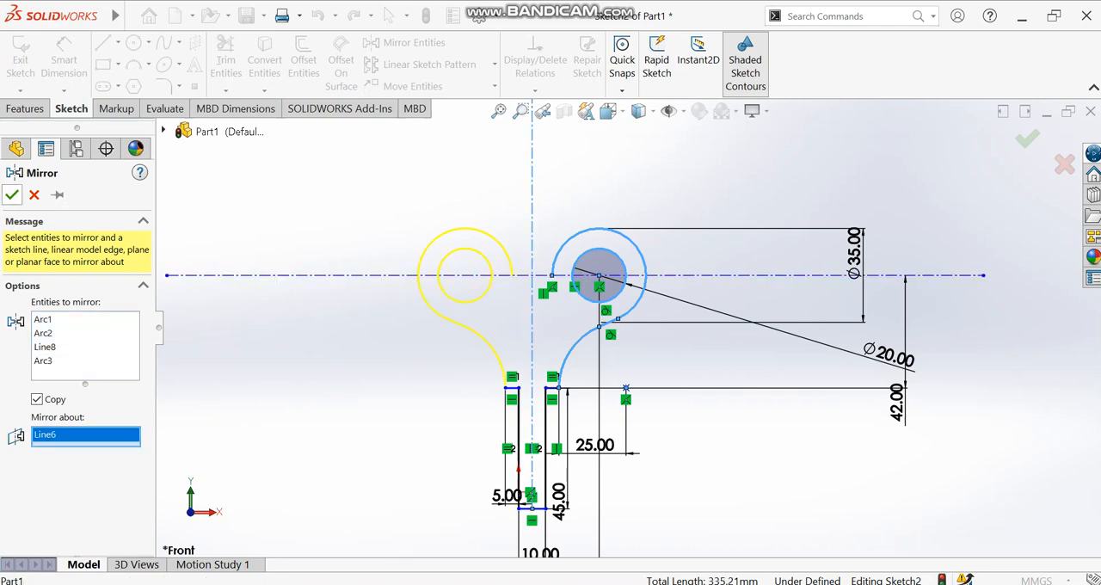
click(12, 195)
- Draw a circle of about 51.74 mm radius centred on the vertical centerline above the profile, tangent to the right outer arc
scroll(522, 240, down, 4)
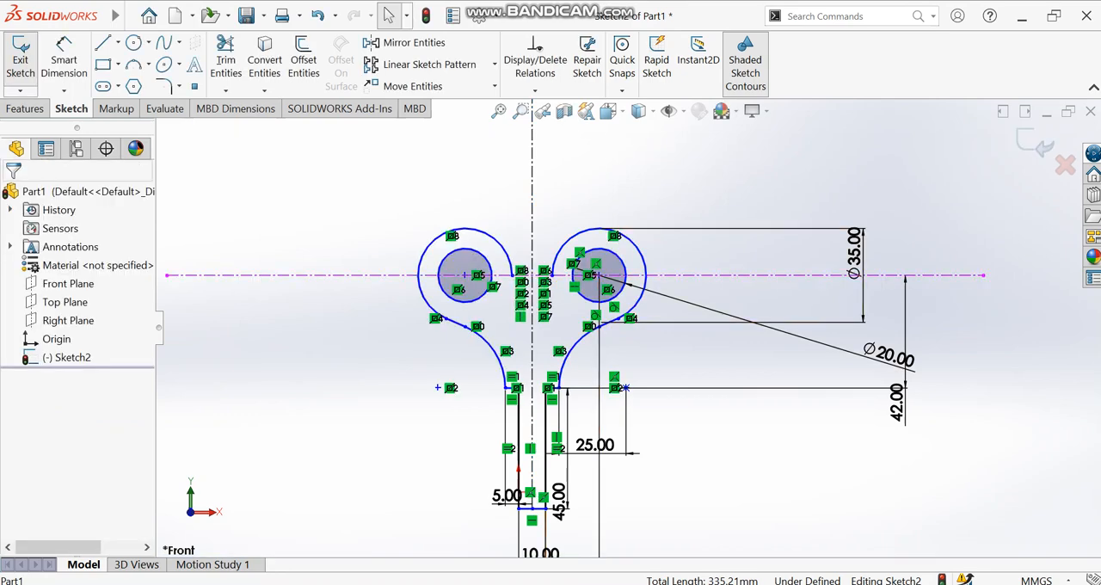
scroll(537, 199, down, 3)
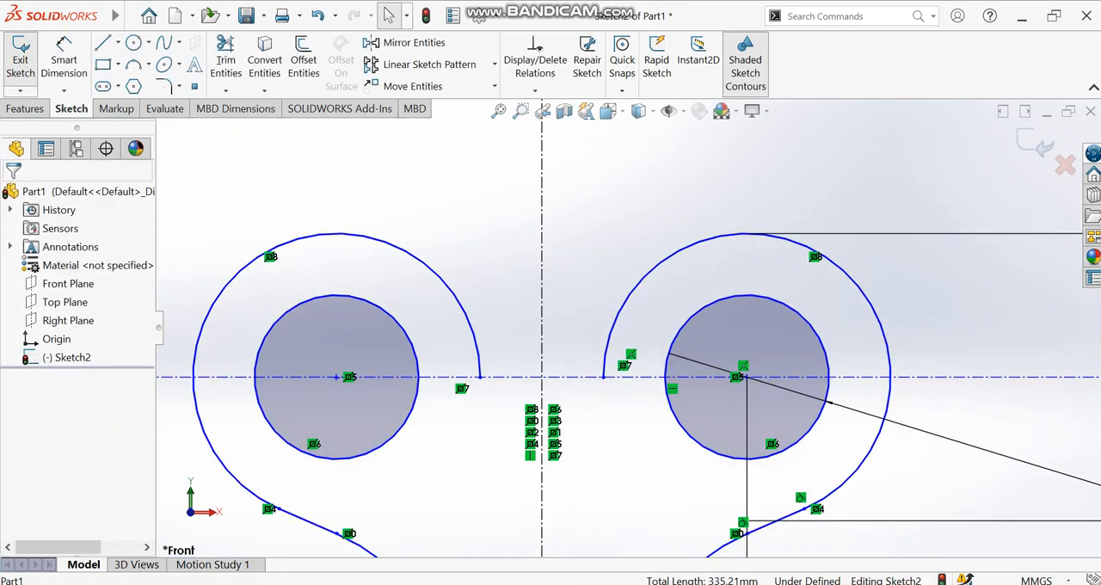
scroll(537, 199, up, 3)
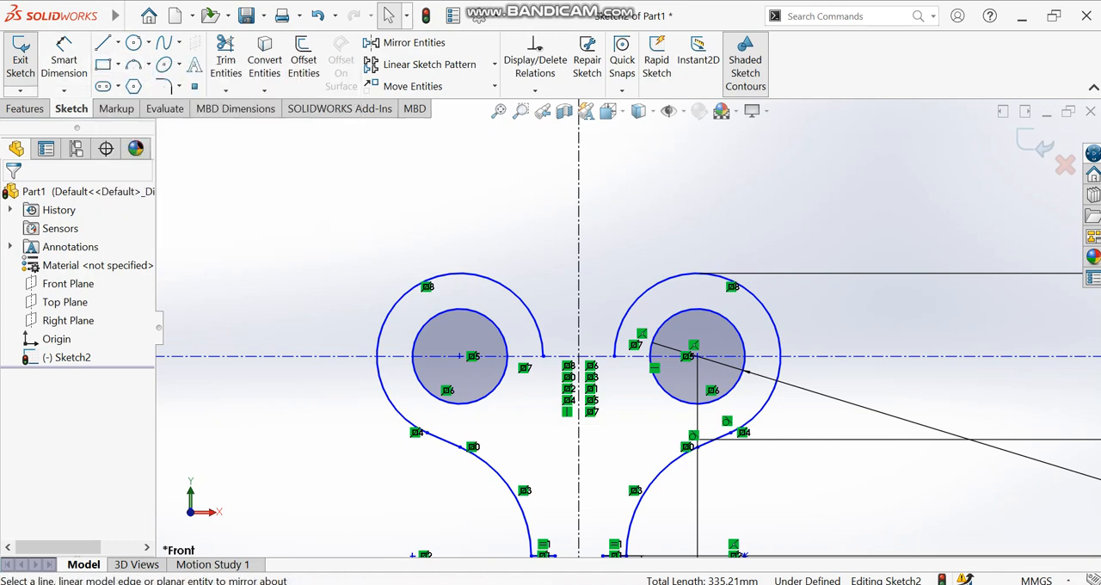
scroll(648, 244, down, 1)
scroll(629, 327, up, 4)
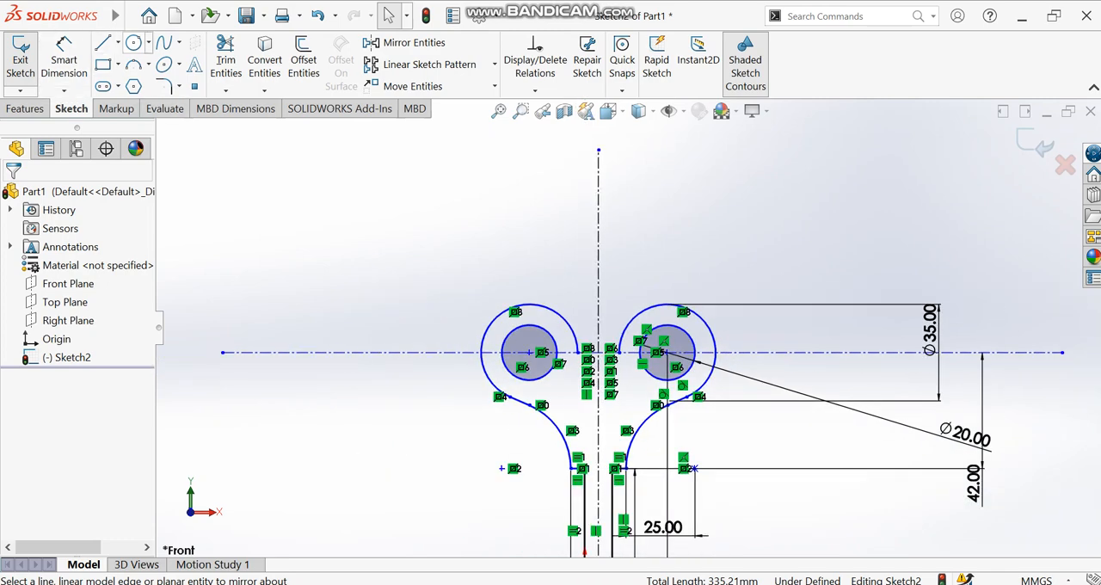
click(133, 42)
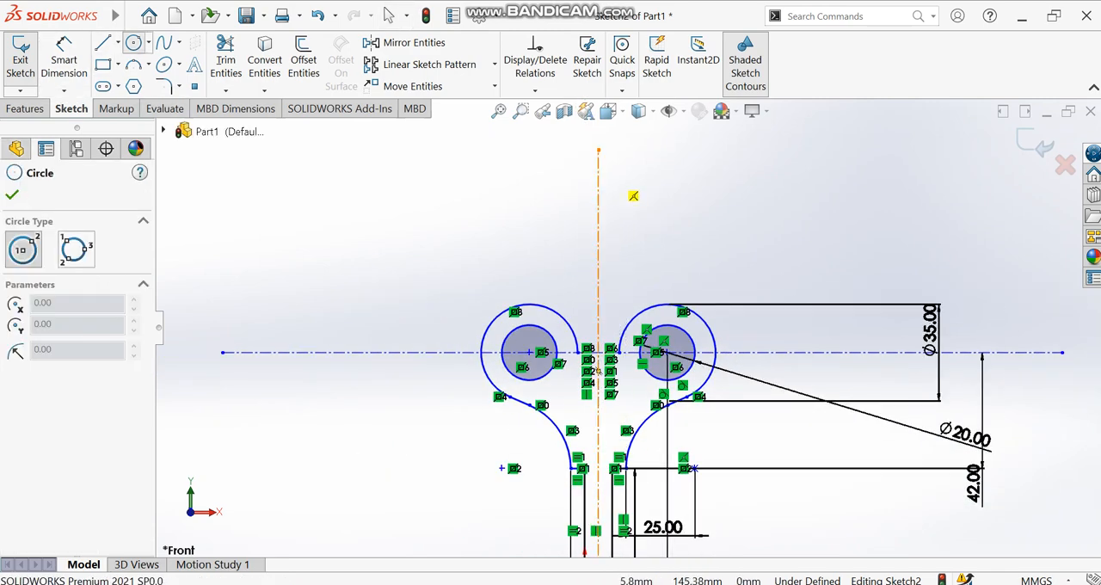
click(597, 174)
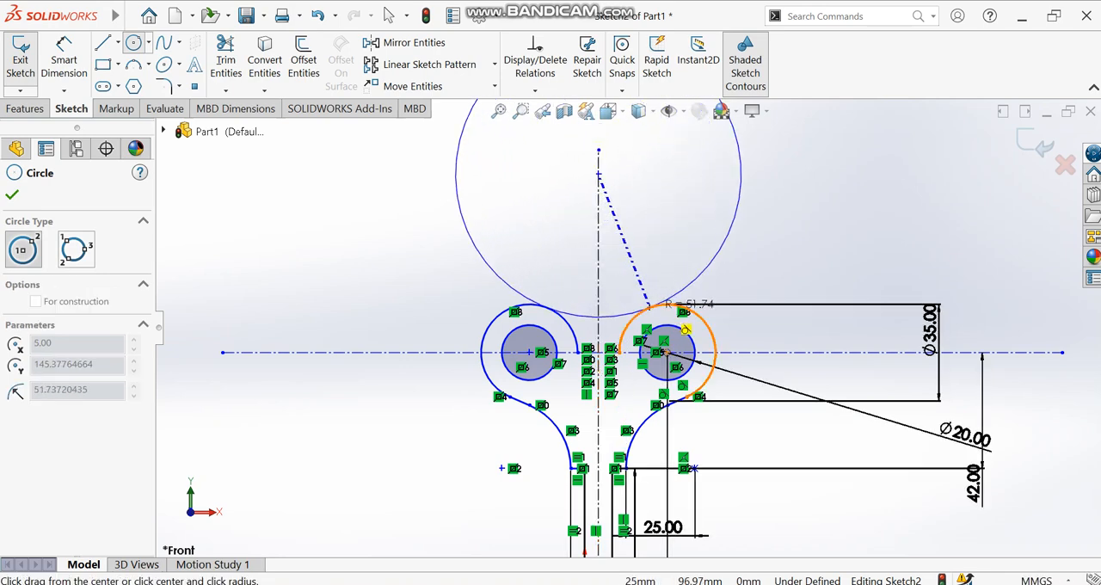
scroll(658, 303, down, 5)
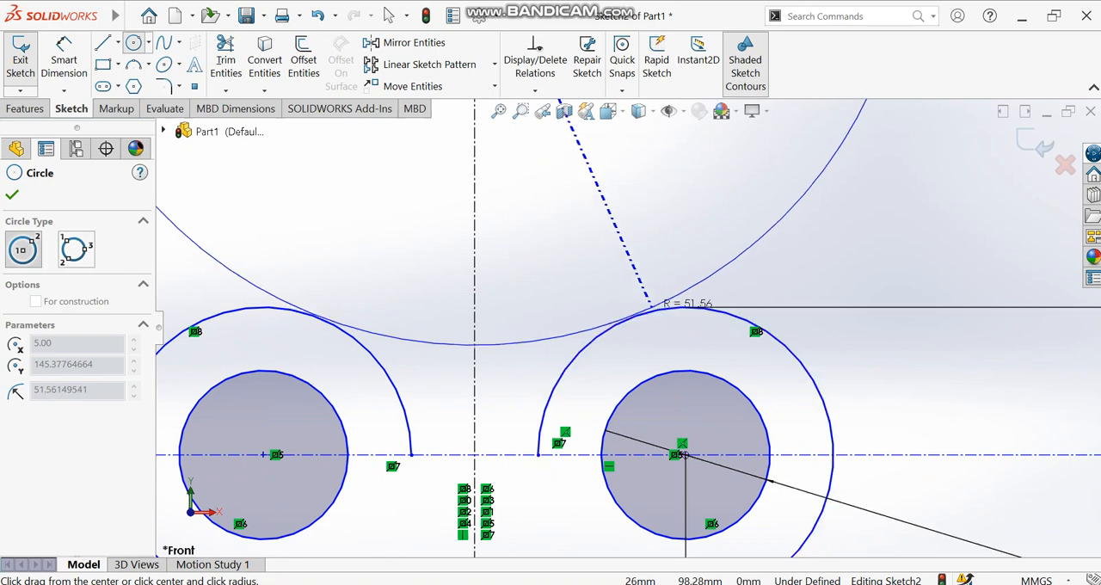
click(679, 334)
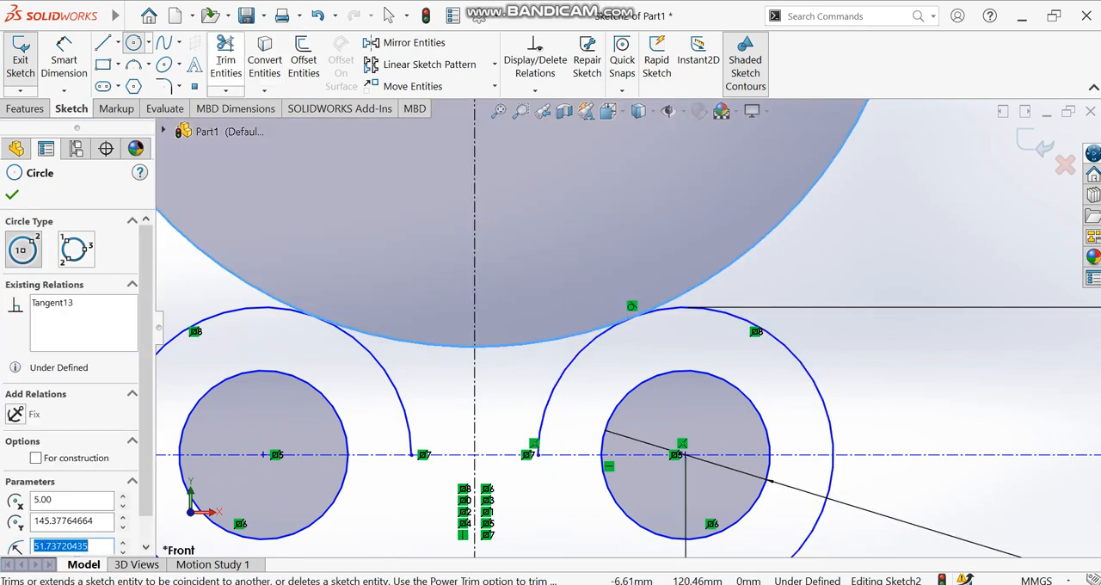
- Trim the large upper circle to its lower connecting arc and remove the inner portions of both outer arcs, closing the outline
click(225, 52)
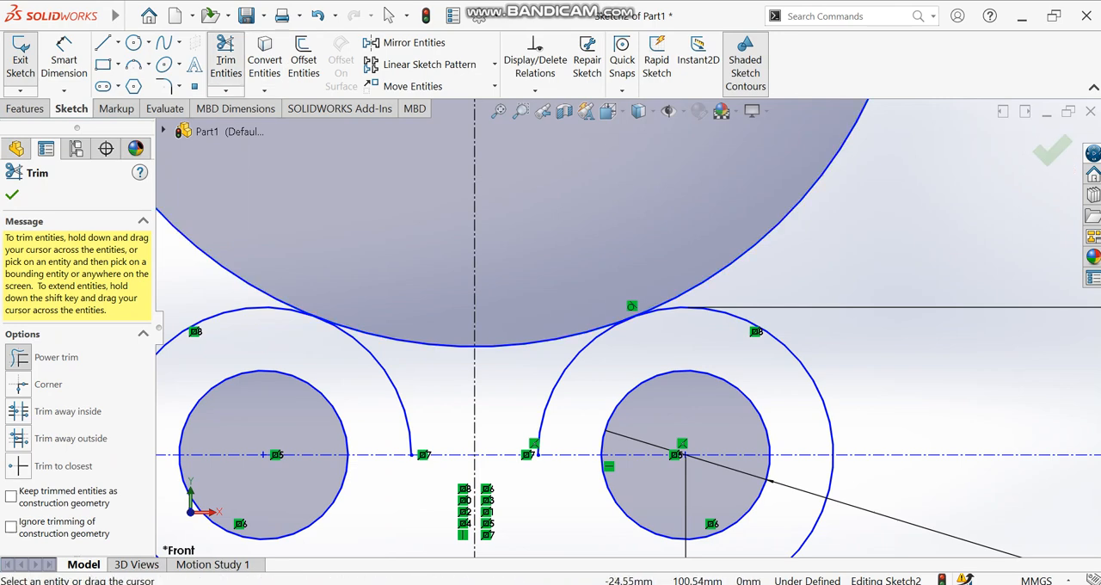
drag(225, 284, 245, 281)
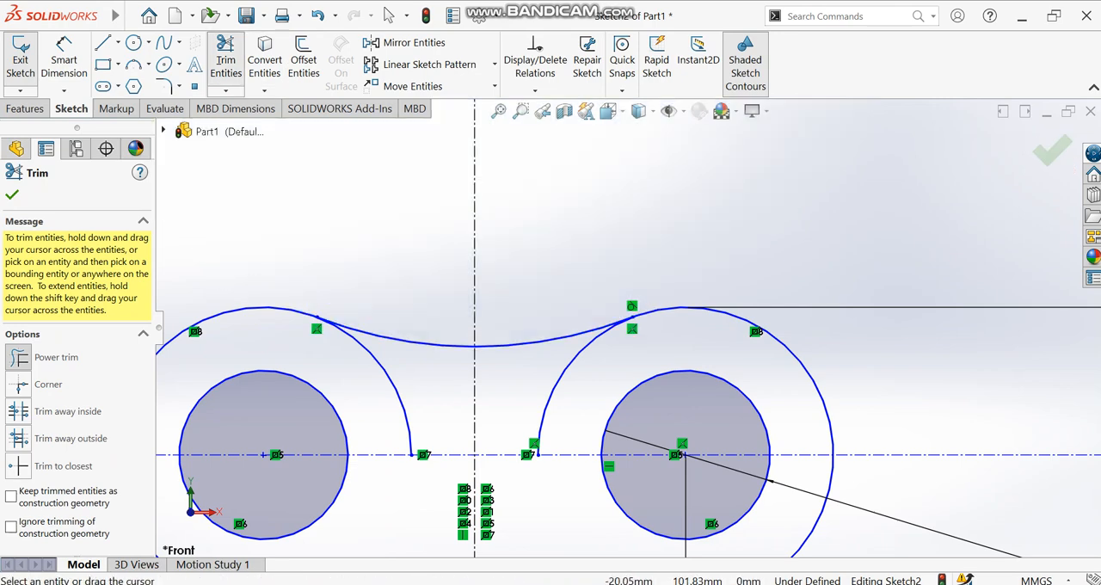
drag(402, 415, 420, 414)
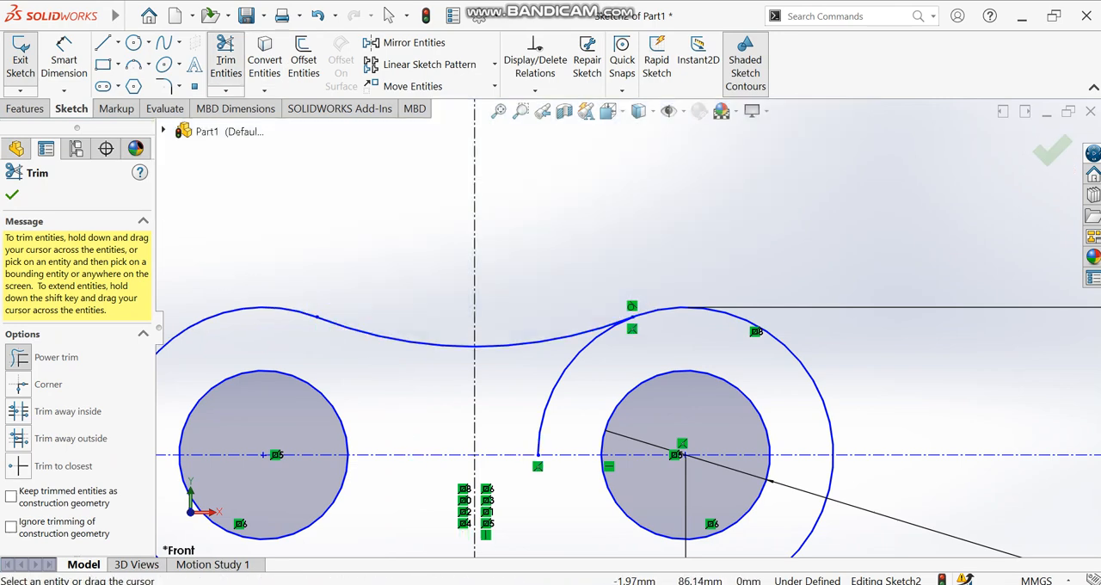
drag(539, 396, 551, 388)
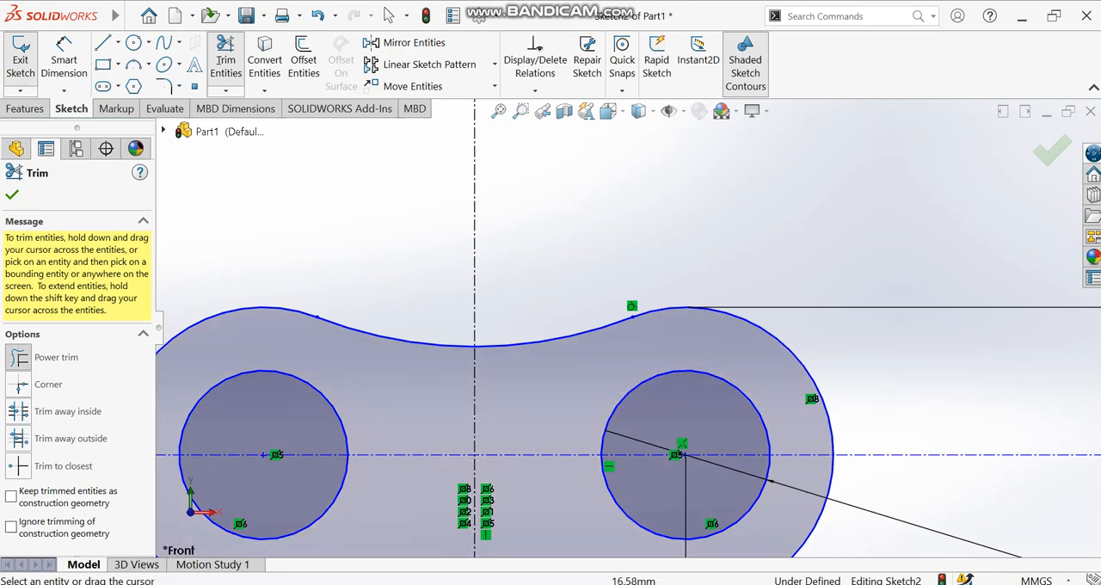
scroll(626, 329, up, 5)
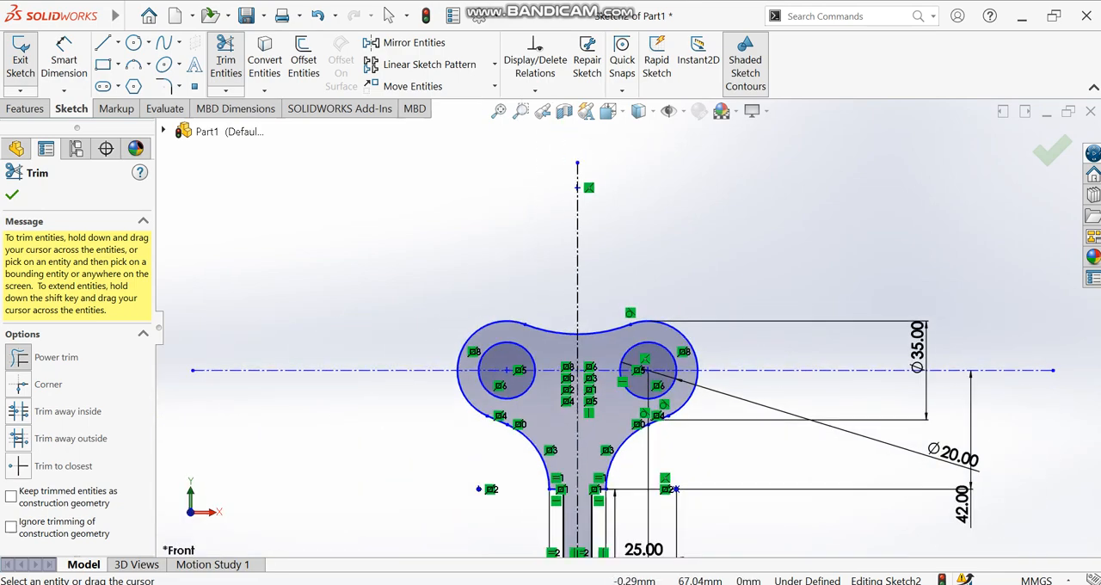
scroll(631, 326, up, 2)
scroll(649, 394, down, 1)
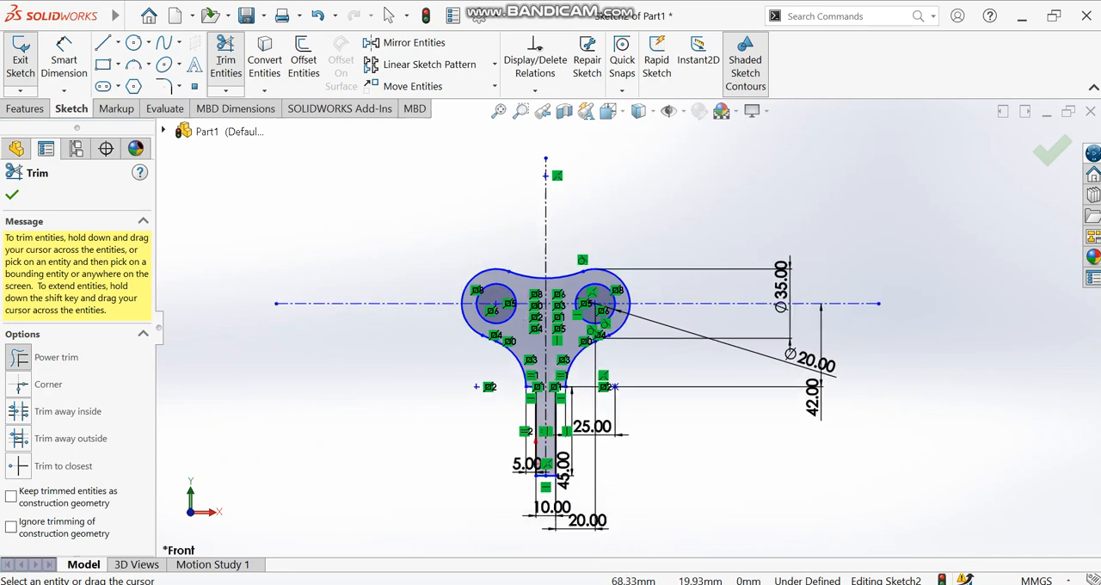
- Extrude the closed profile as a blind boss 20 mm deep
click(63, 59)
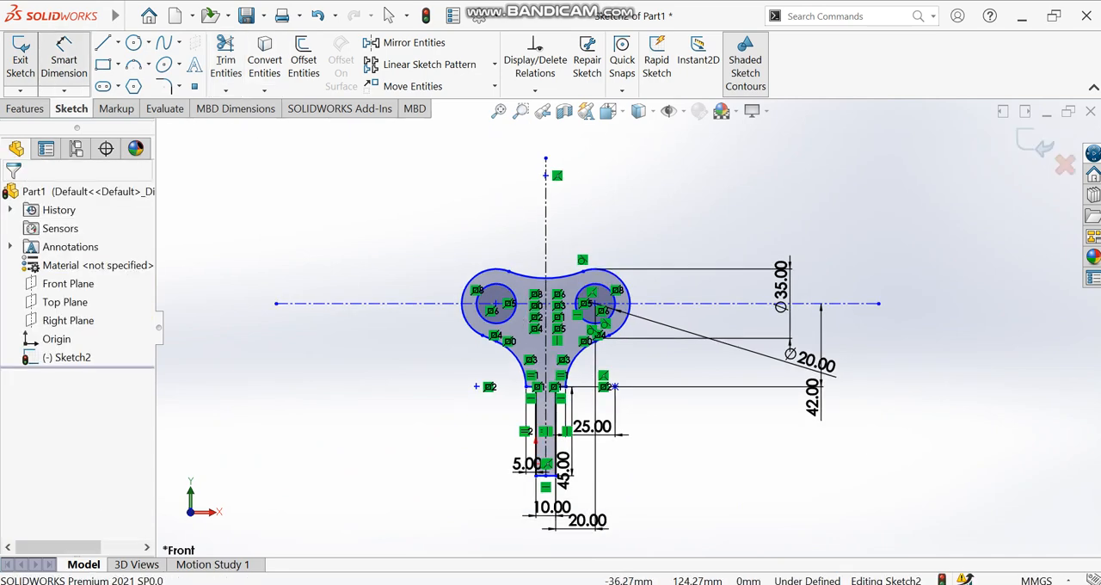
key(Escape)
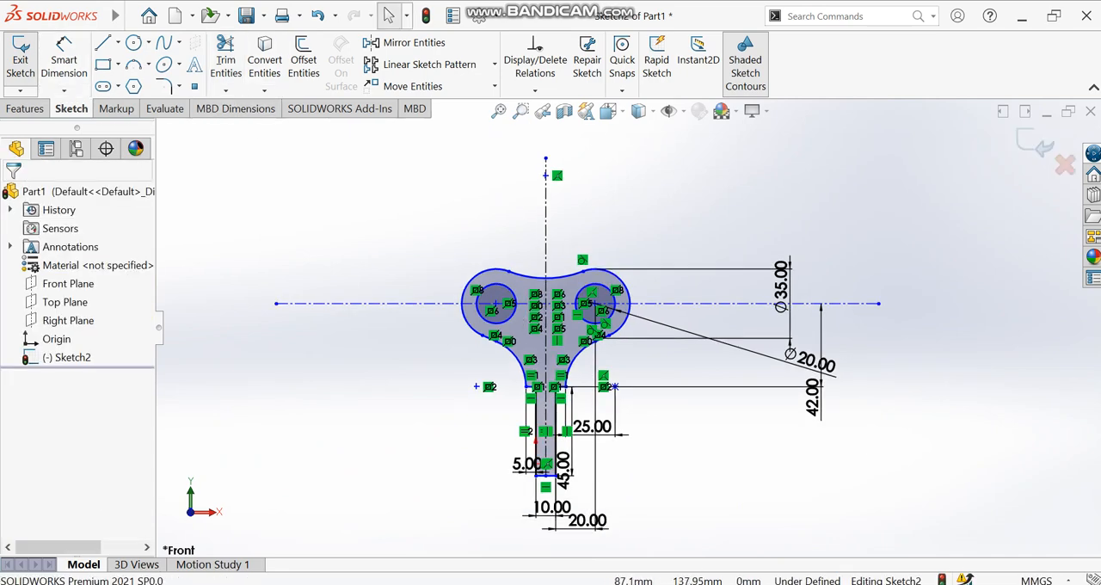
click(25, 108)
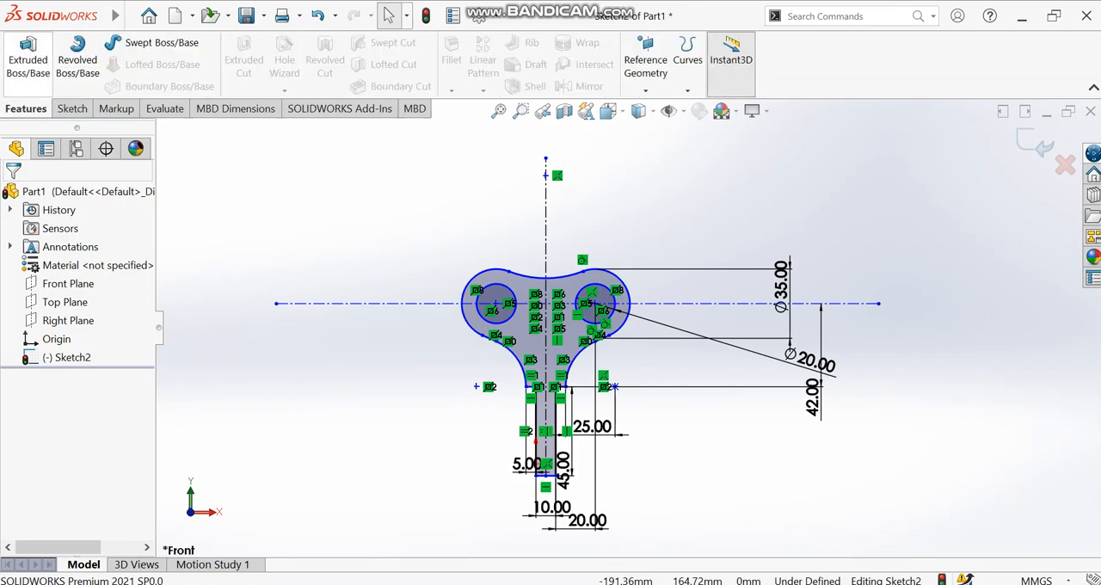
click(28, 57)
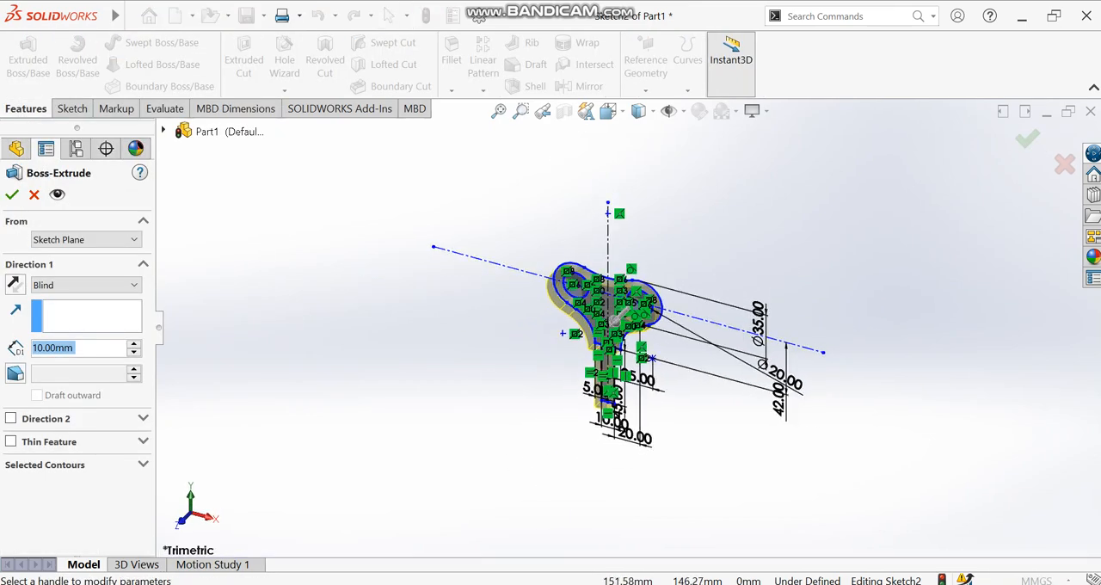
click(133, 343)
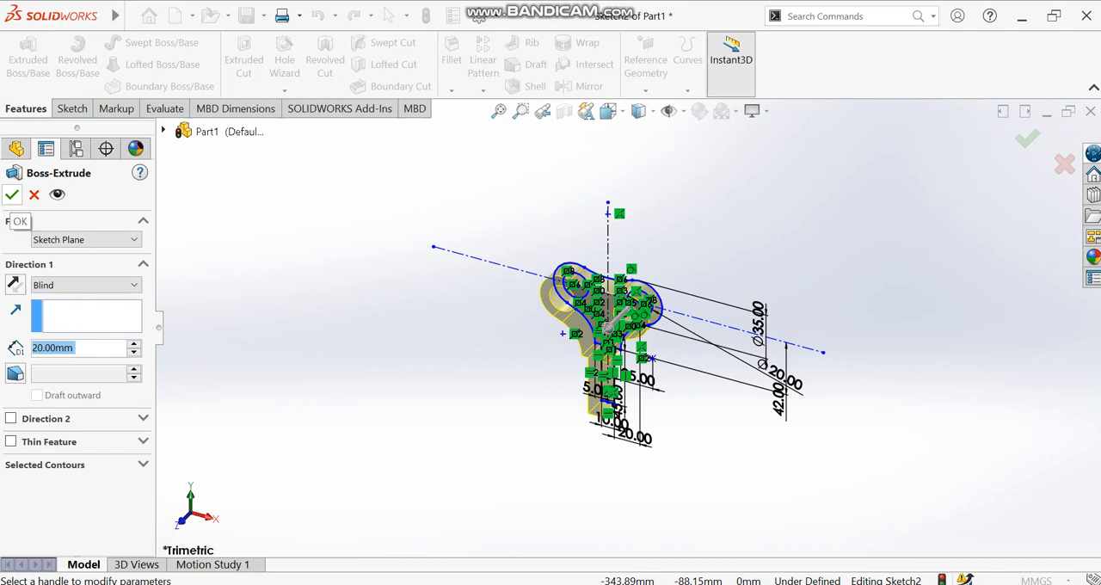
click(12, 195)
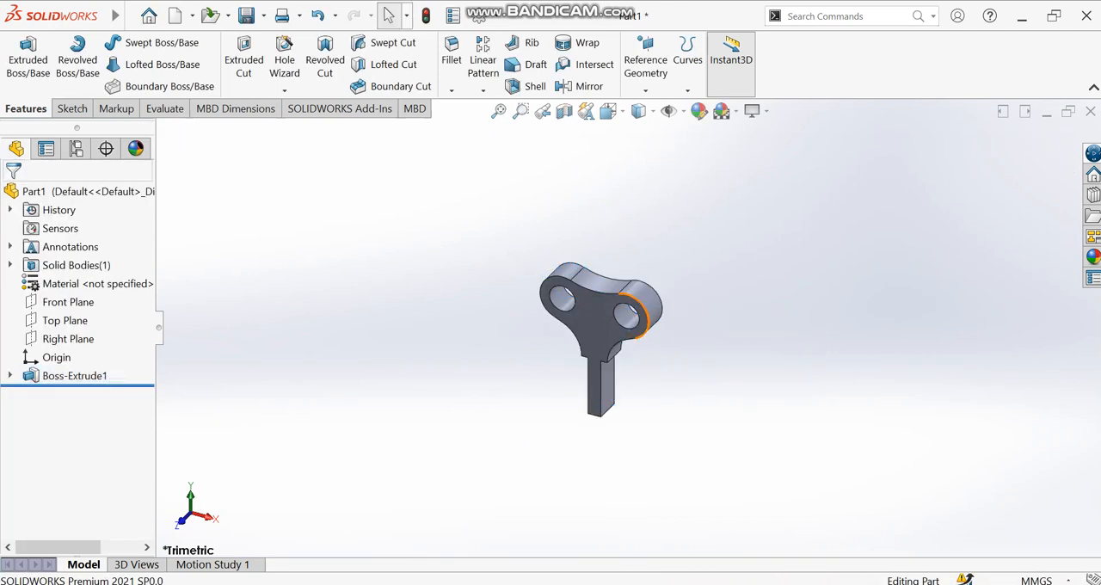
- Open a new sketch on the narrow planar side face of the stem, viewed normal to the face
right_click(788, 271)
click(845, 348)
drag(808, 349, 722, 325)
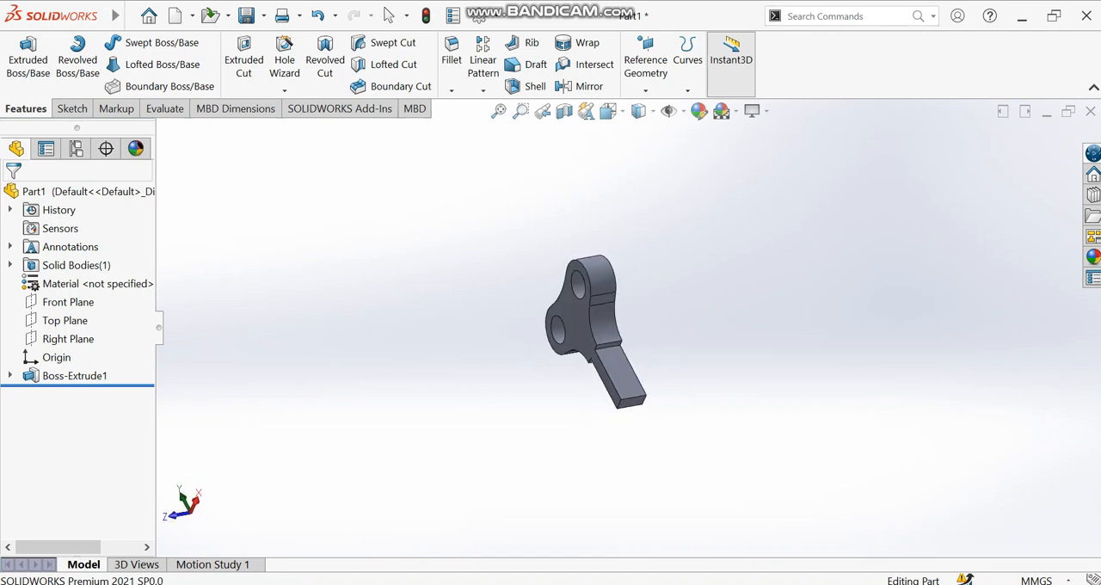
click(617, 372)
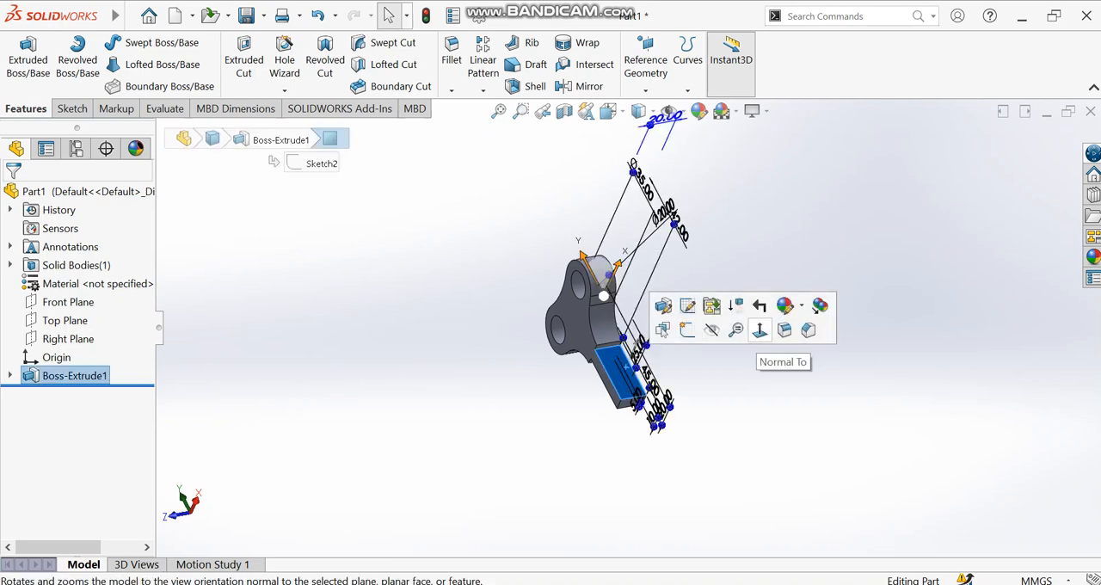
click(760, 330)
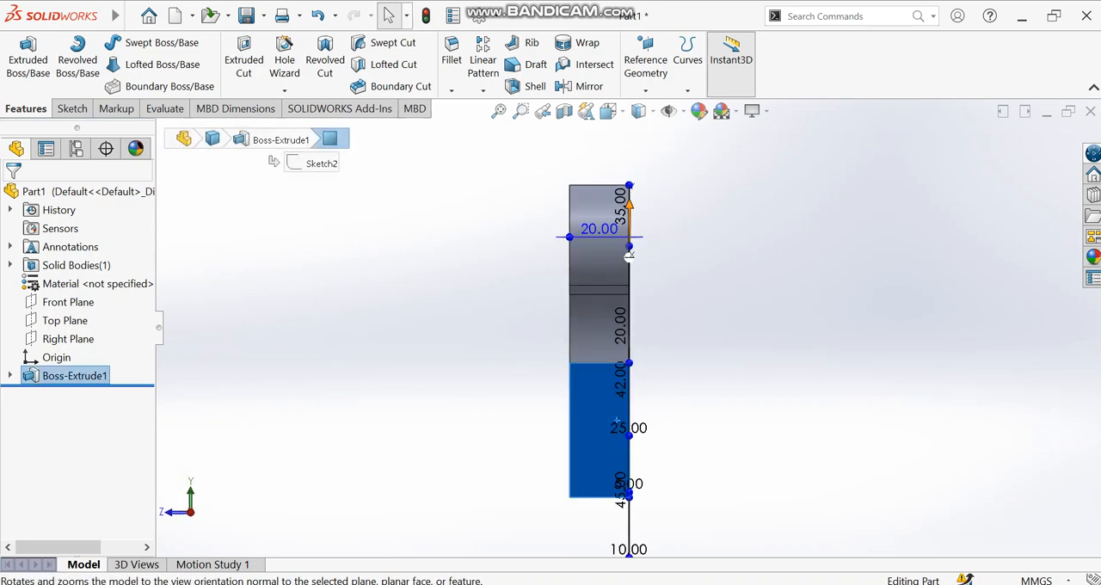
key(alt+f)
click(72, 109)
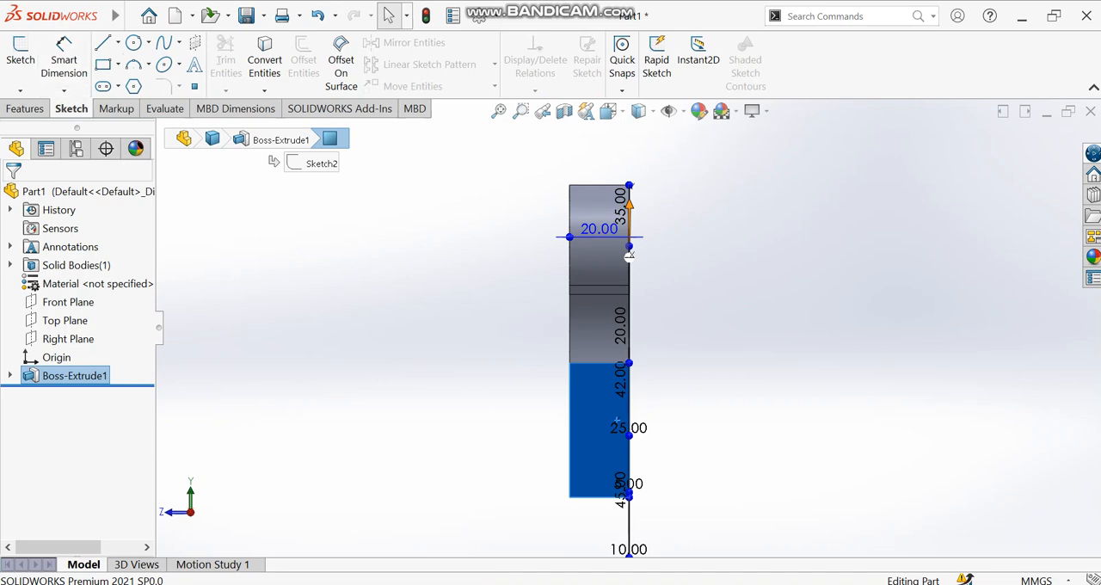
click(20, 60)
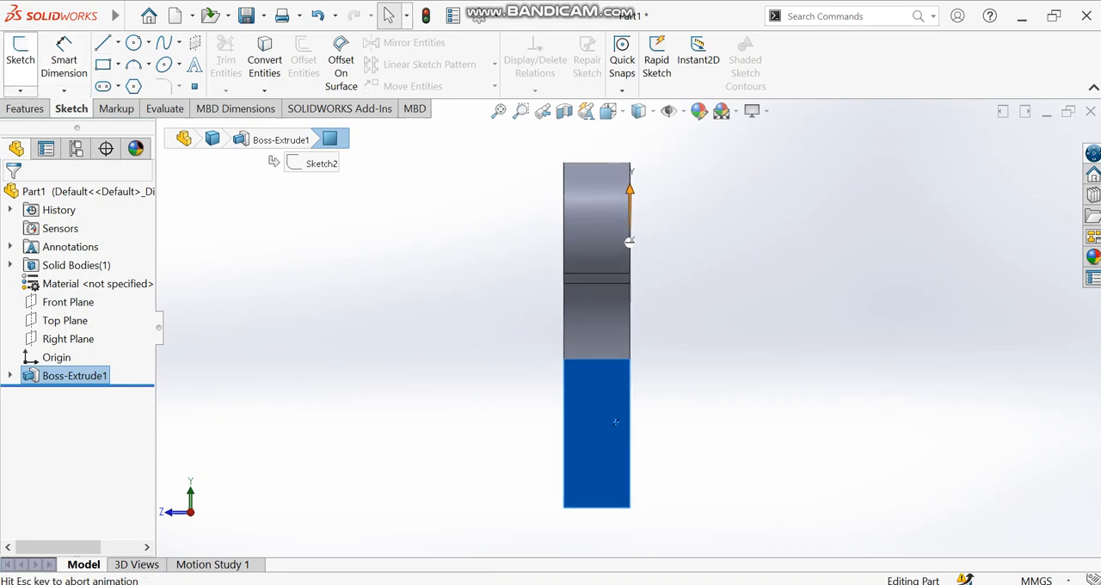
- Sketch a corner rectangle about 11.59 mm wide and 41.21 mm tall inside the stem face, with its base on the face's bottom edge
click(103, 66)
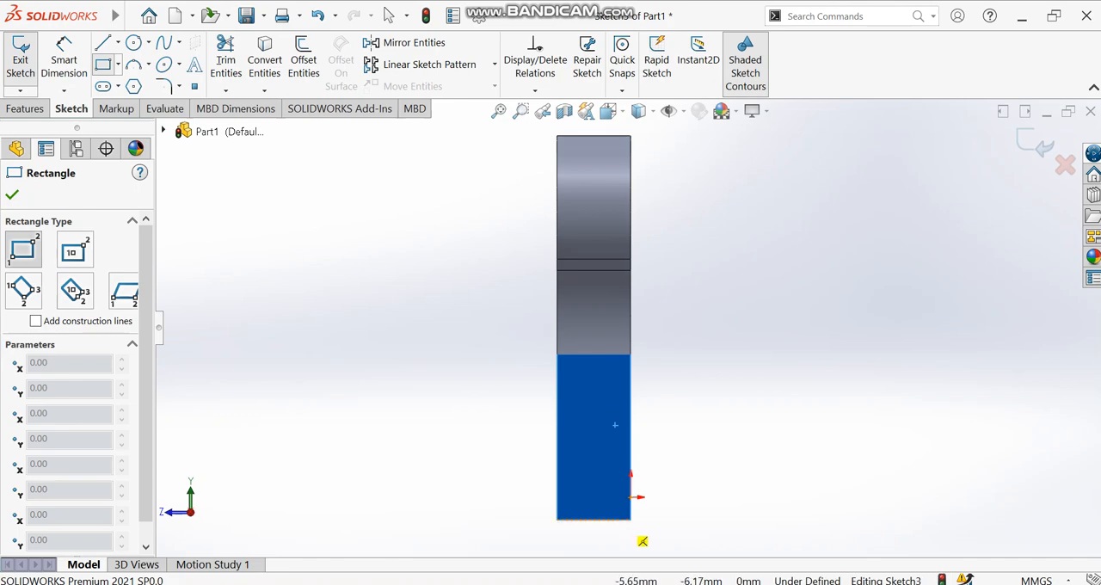
click(614, 519)
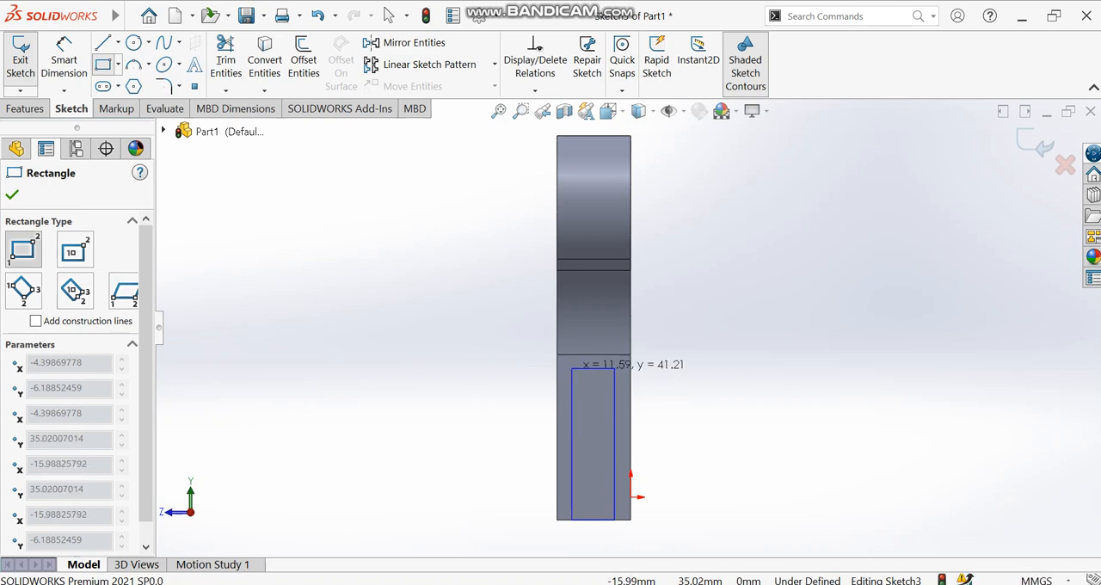
click(572, 368)
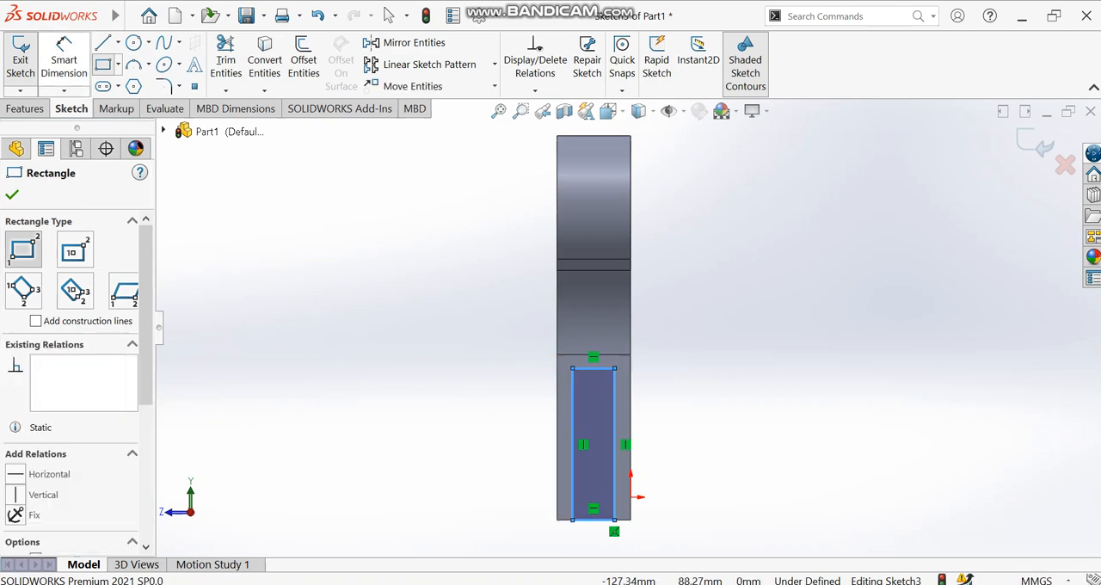
- Dimension the horizontal distance from the rectangle's lower-right corner to the stem face's lower-right corner as 4.4 mm
click(63, 54)
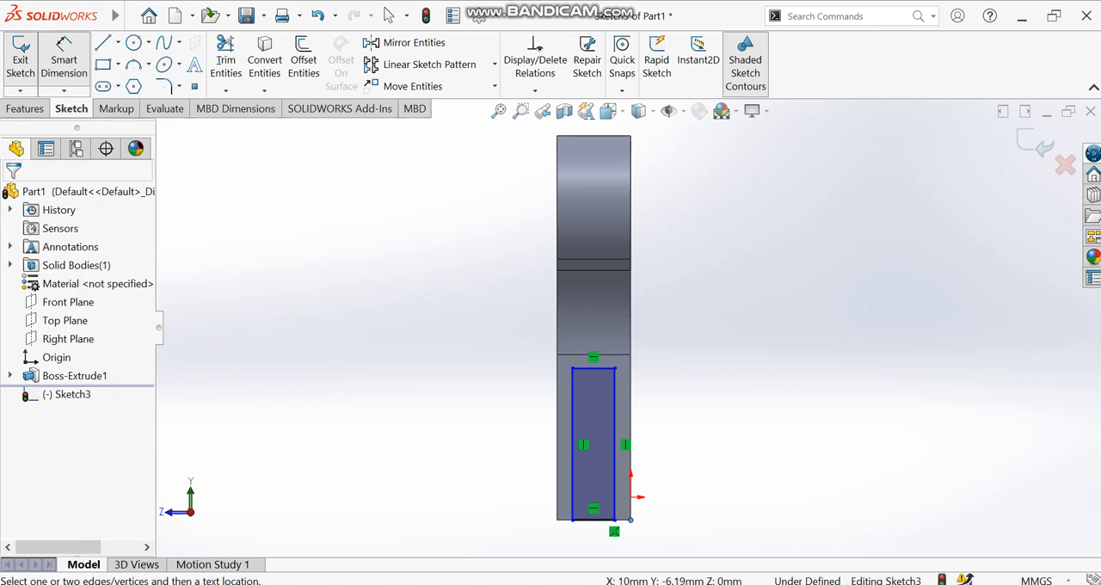
click(614, 520)
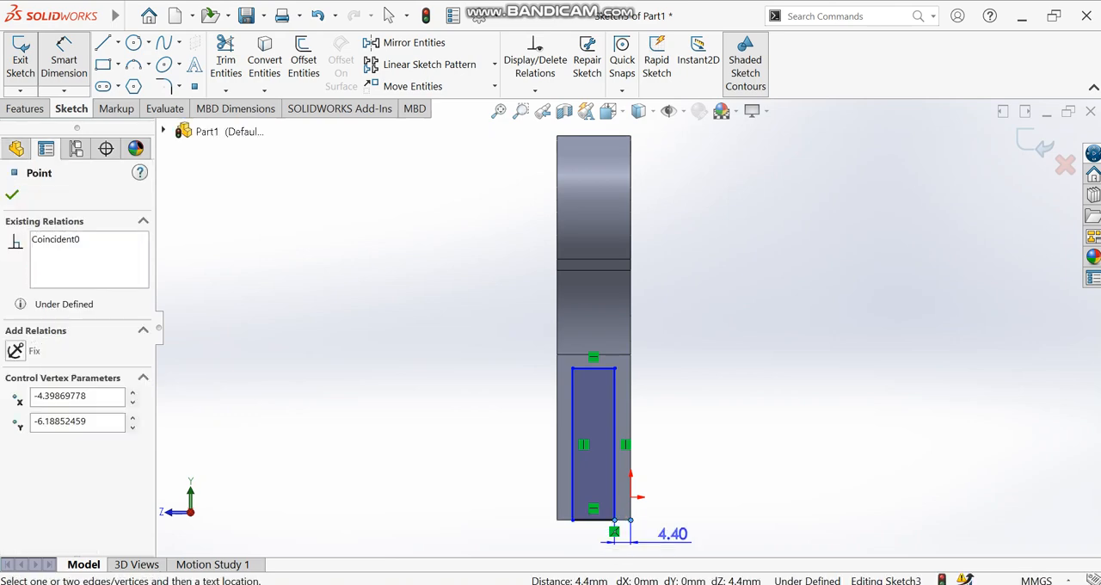
click(672, 534)
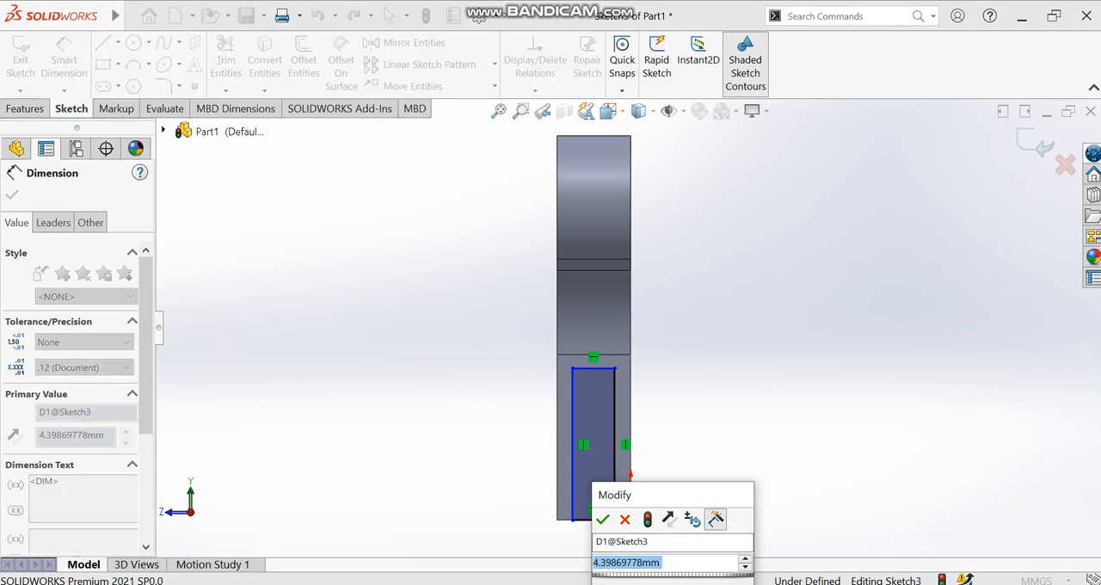
text(4.)
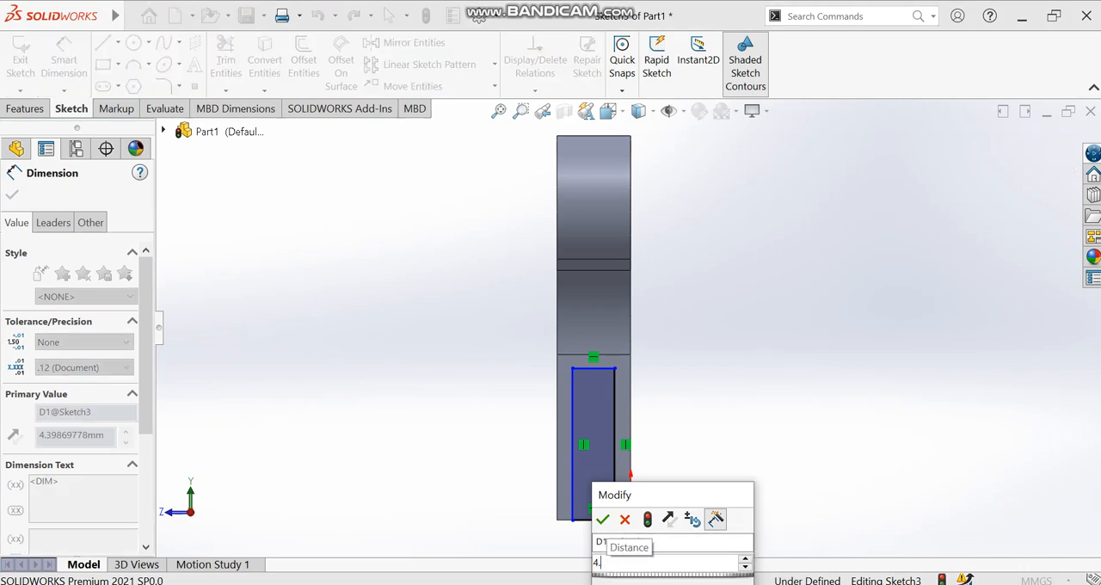
text(4)
key(Return)
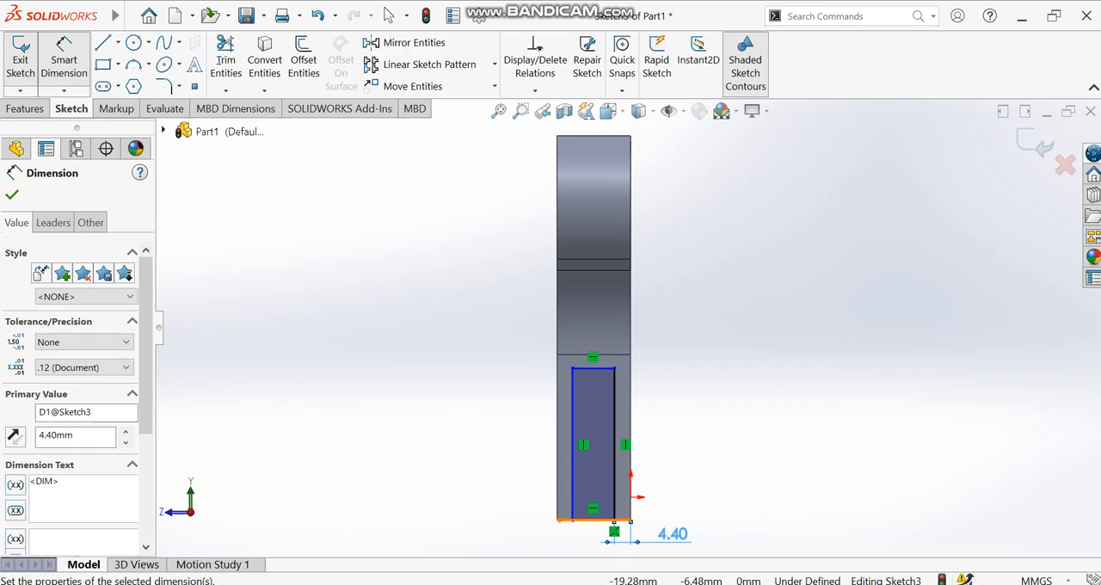
- Dimension the distance from the rectangle's lower-left corner to the stem face's left edge as 4.4 mm
click(555, 520)
click(557, 508)
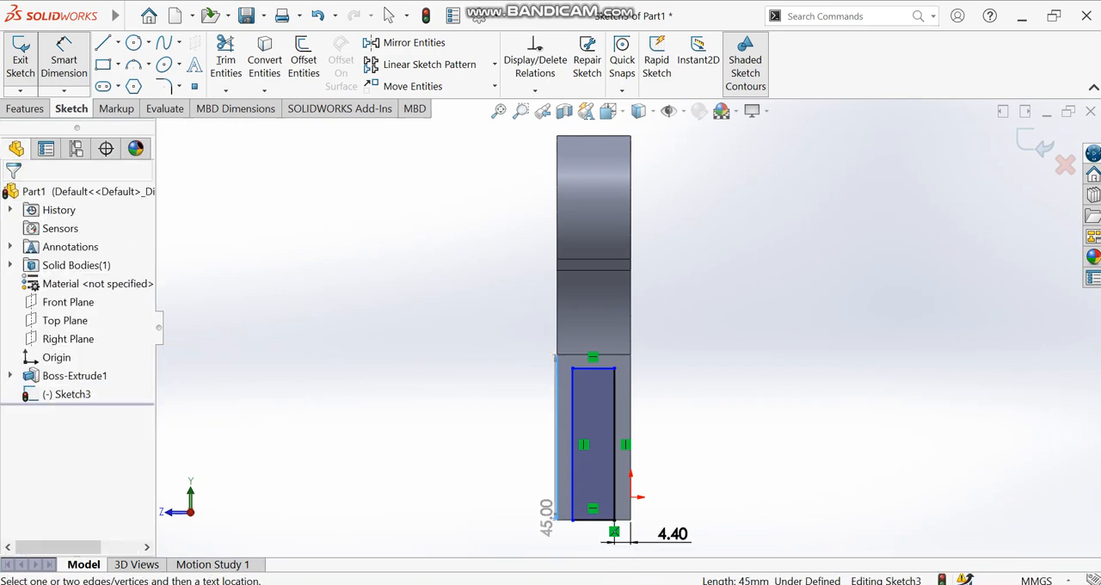
click(572, 519)
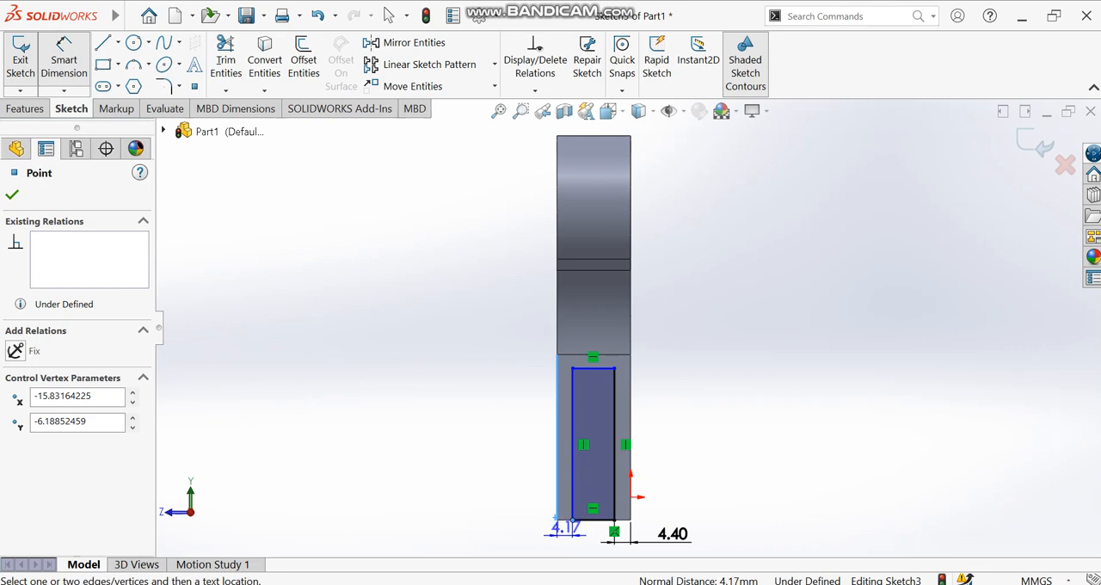
click(564, 529)
text(4.4)
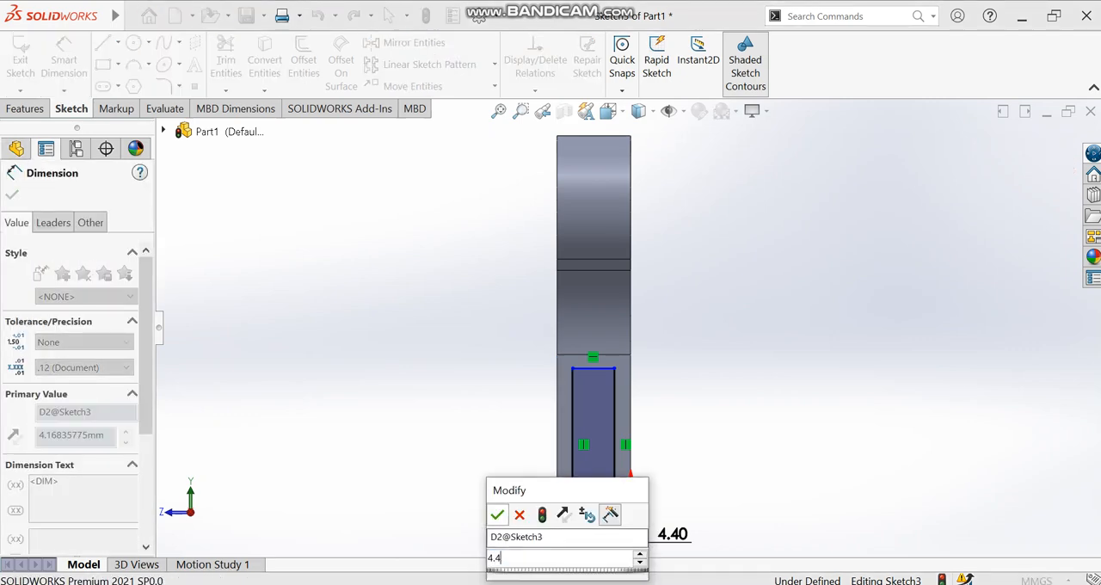
key(Return)
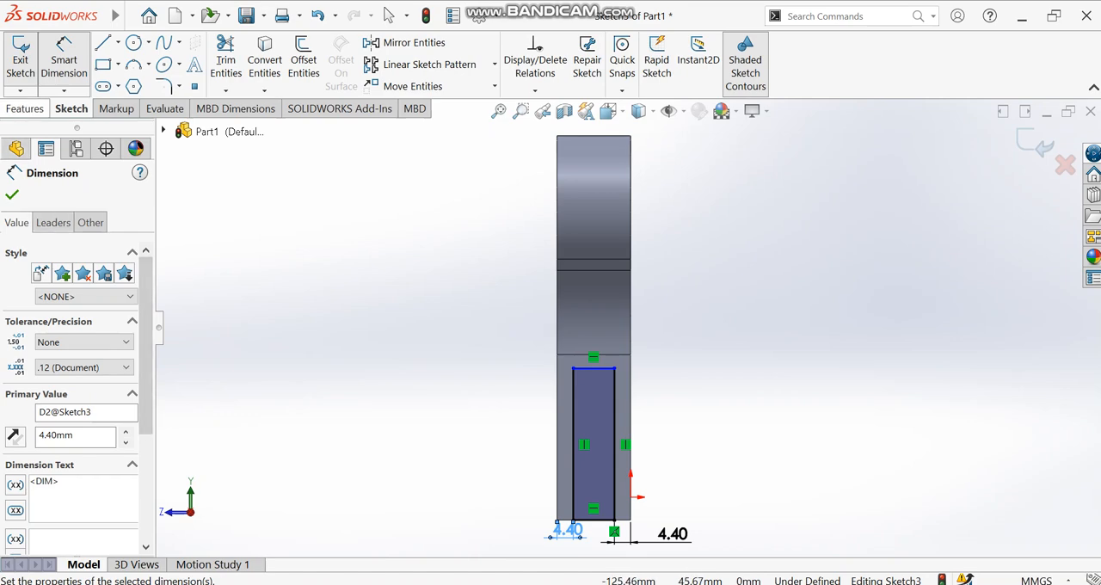
- Cut the rectangle through the whole stem with an Extruded Cut set to Through All
click(25, 108)
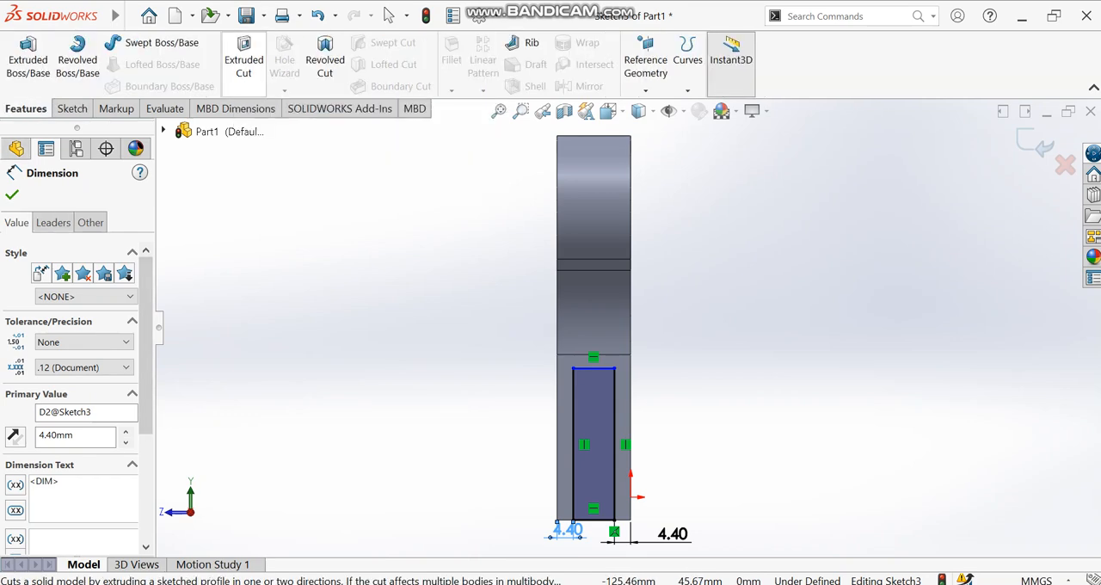
click(243, 59)
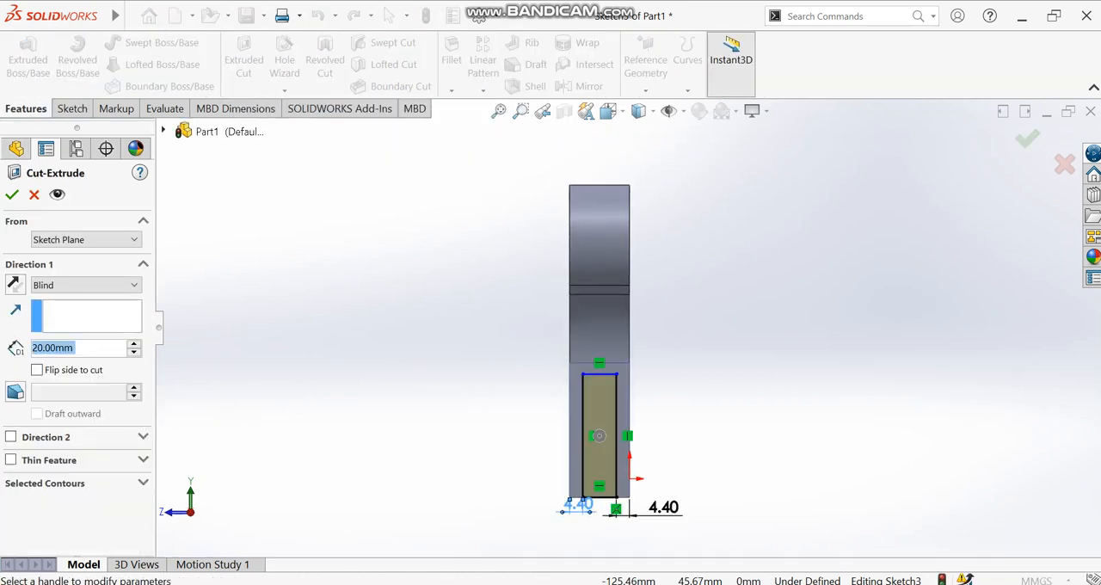
click(86, 285)
click(56, 312)
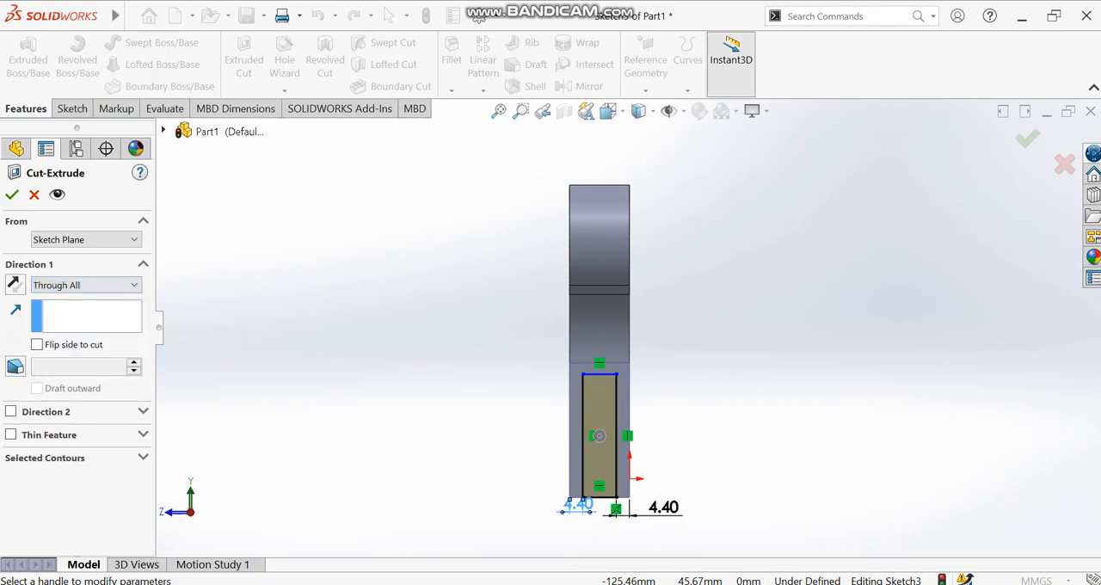
click(12, 195)
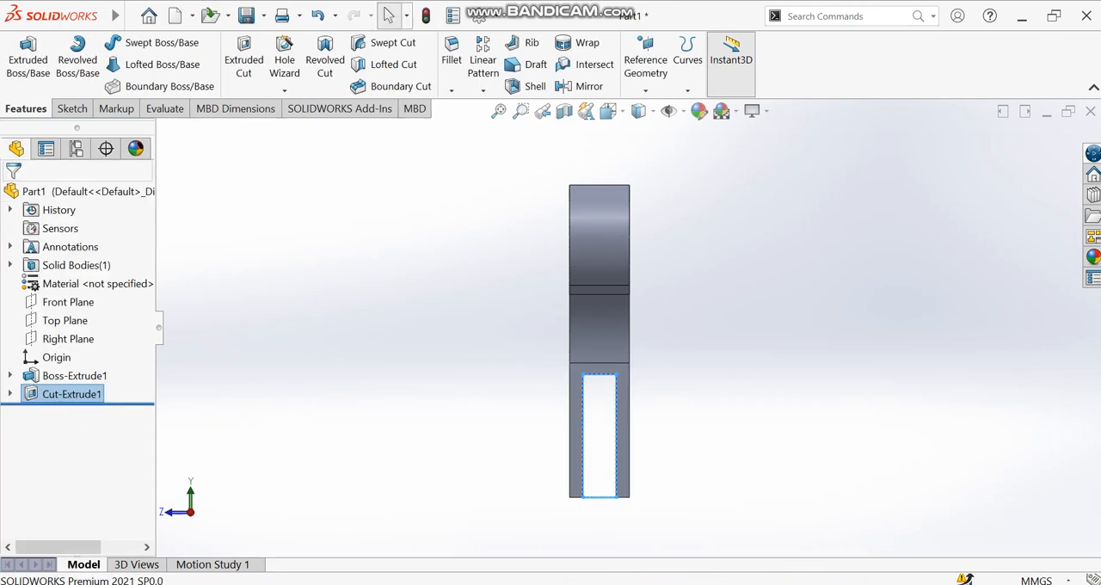
- Apply the polished bronze metal appearance to only the inner cylindrical face of the left hole, seen from the back of the bracket
right_click(769, 202)
click(824, 277)
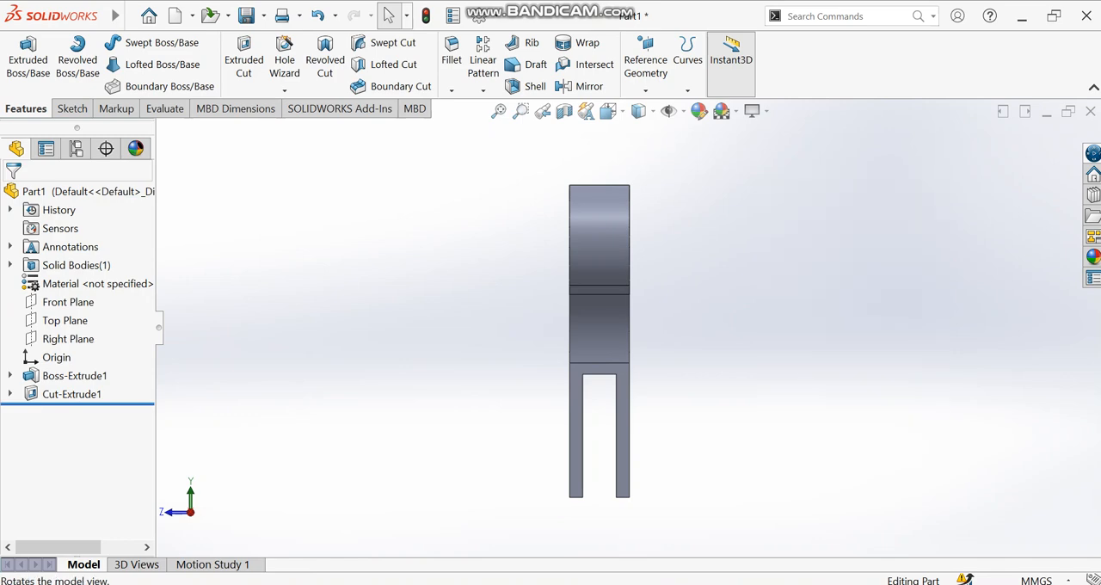
drag(823, 277, 607, 331)
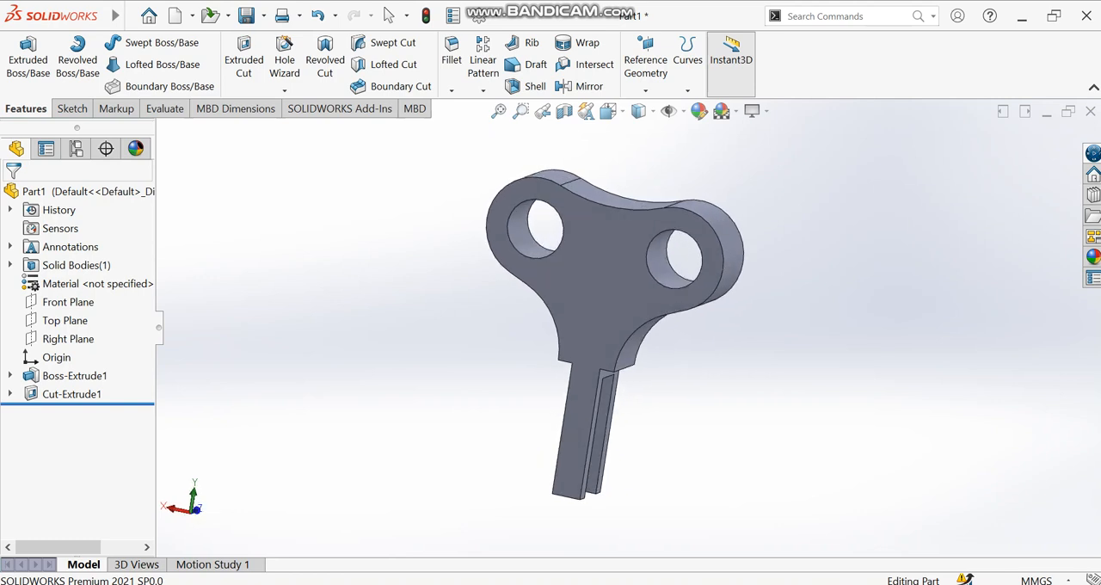
scroll(627, 327, up, 2)
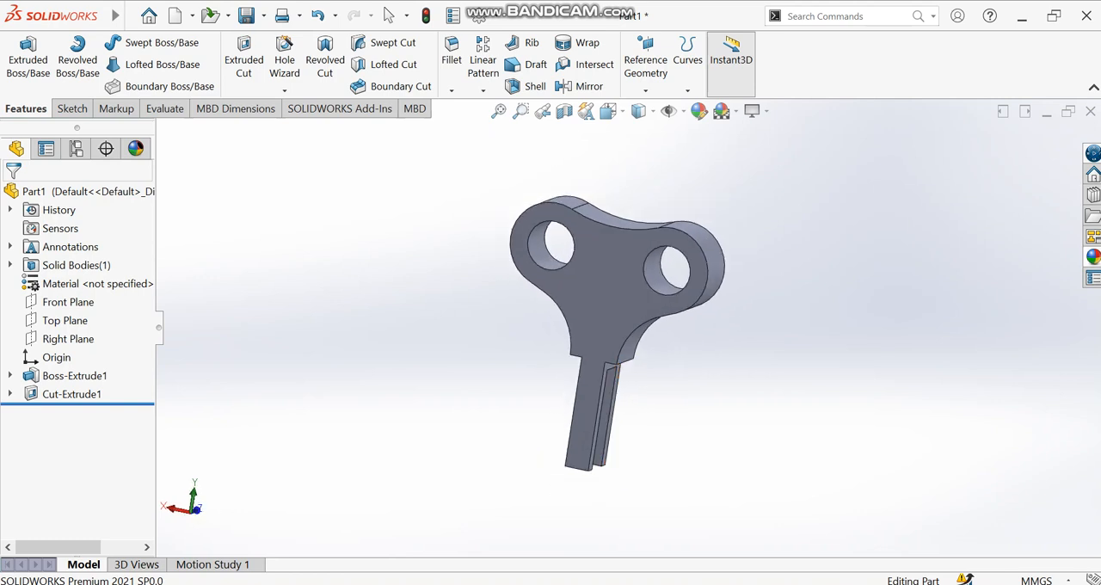
click(1093, 257)
click(907, 161)
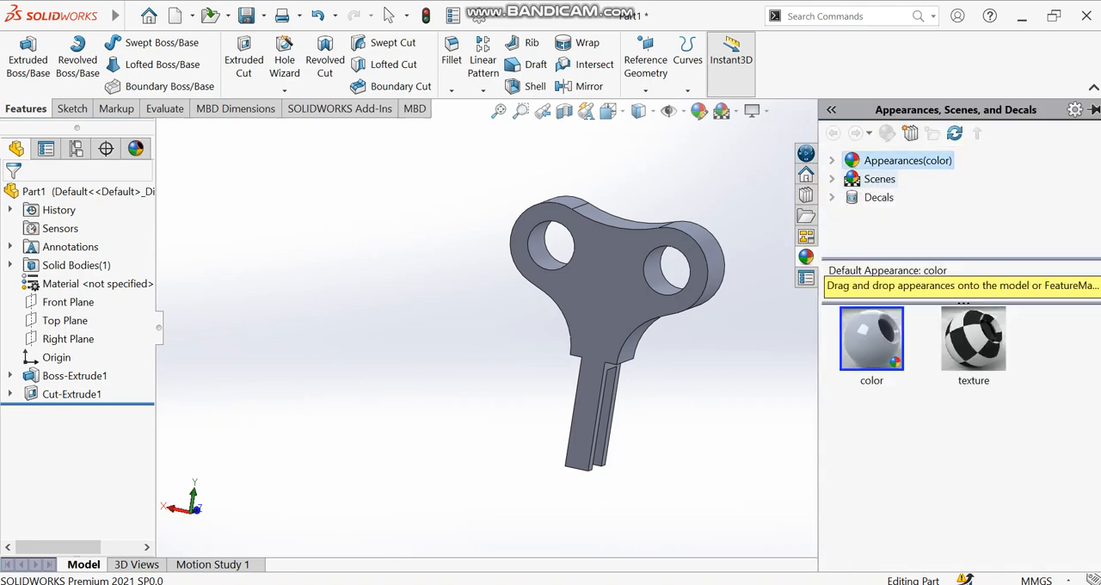
click(830, 160)
click(898, 178)
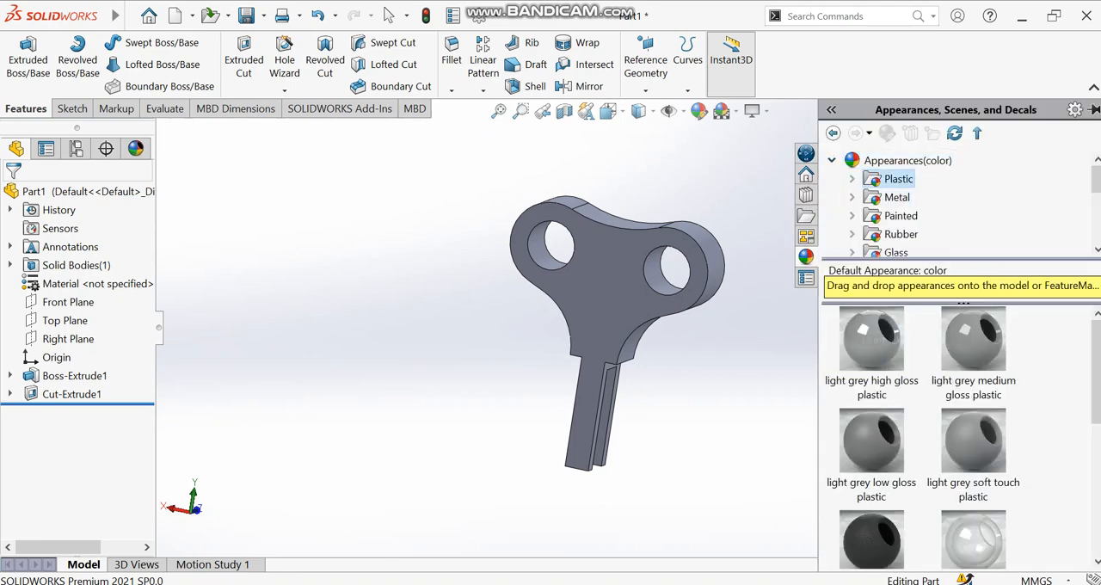
click(852, 197)
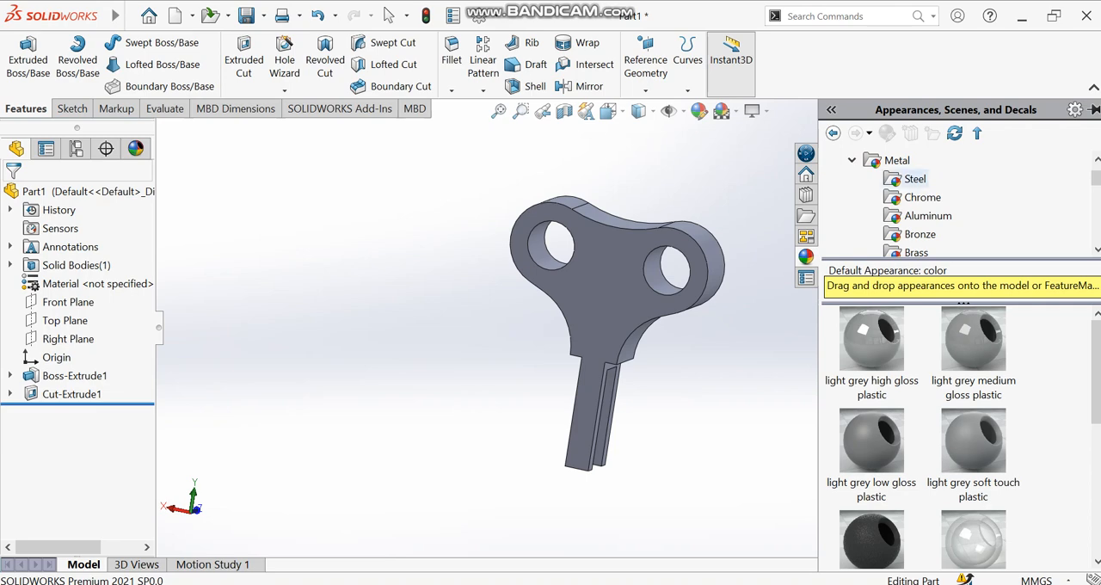
click(896, 160)
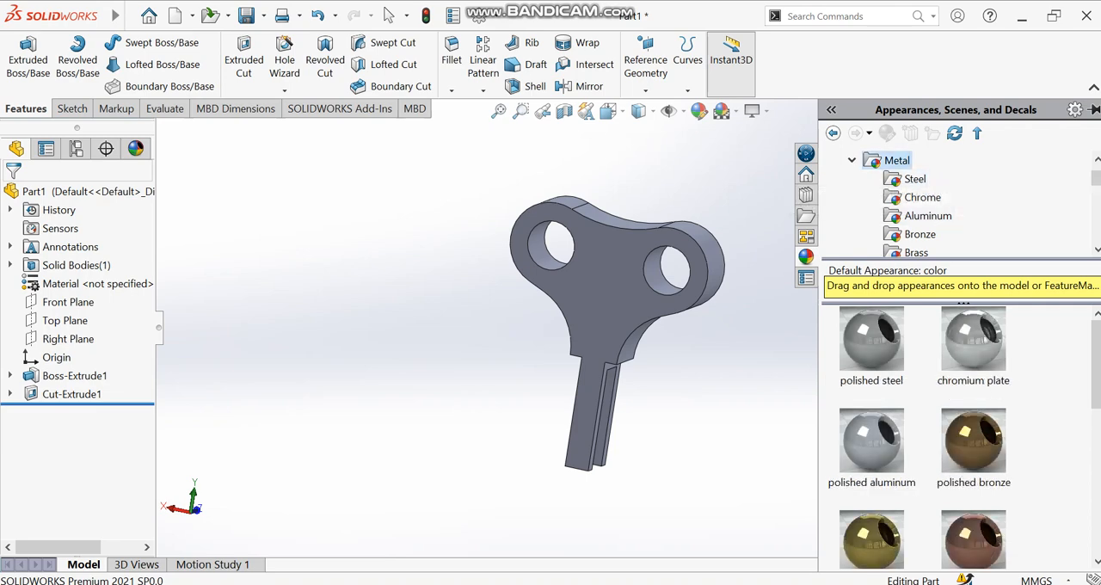
drag(972, 440, 532, 246)
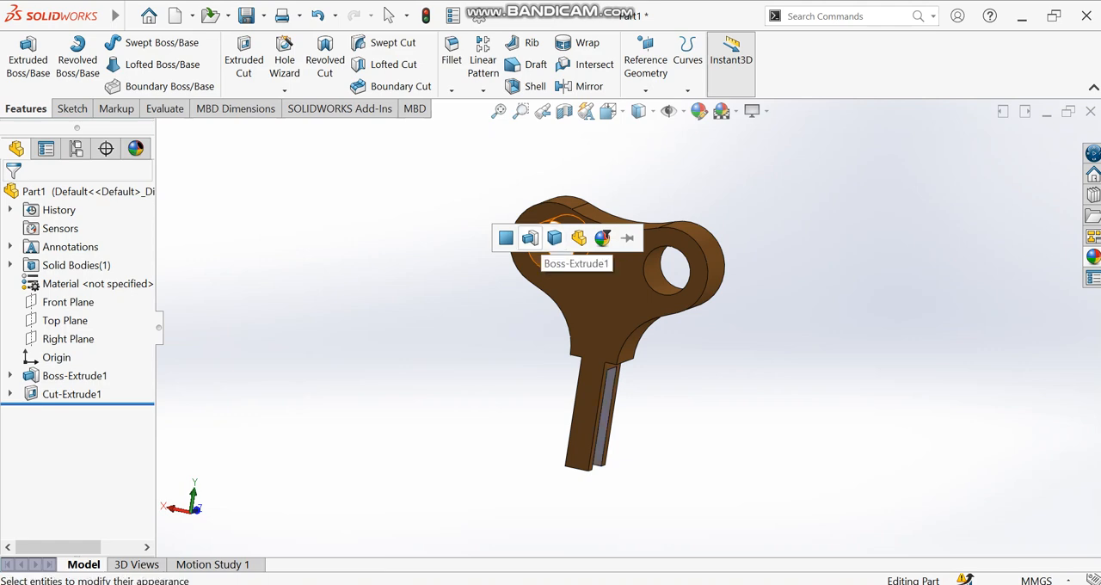
click(506, 238)
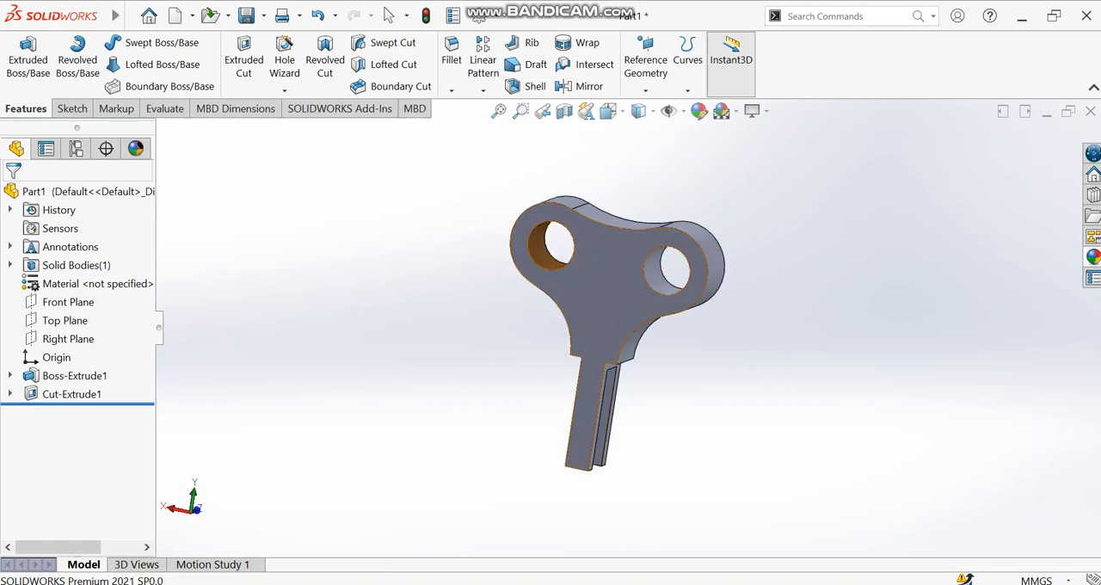
- Apply the polished copper appearance to only the inner cylindrical face of the other hole
click(1092, 256)
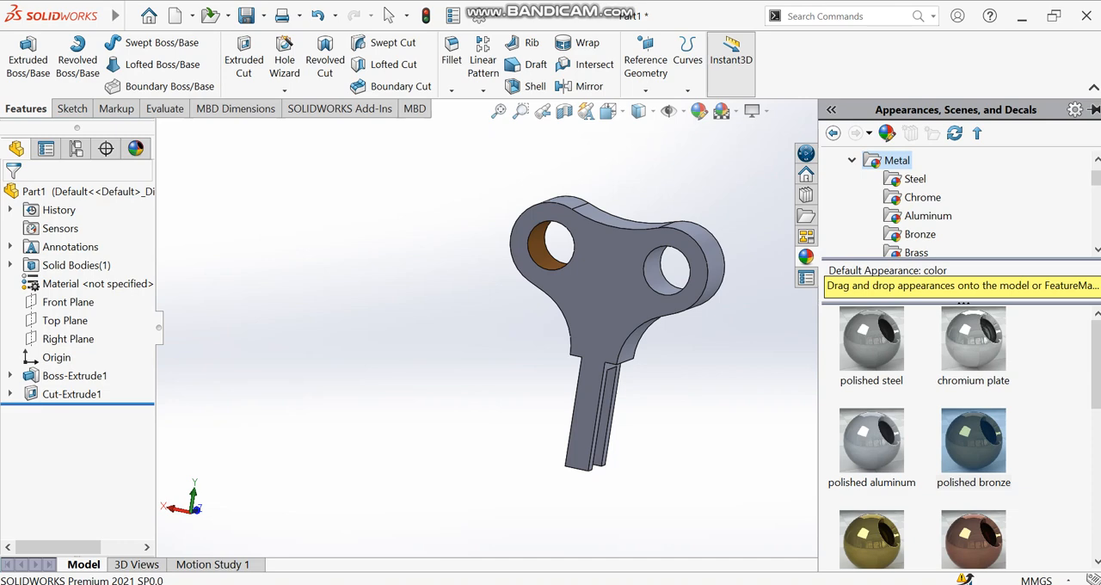
drag(971, 536, 654, 269)
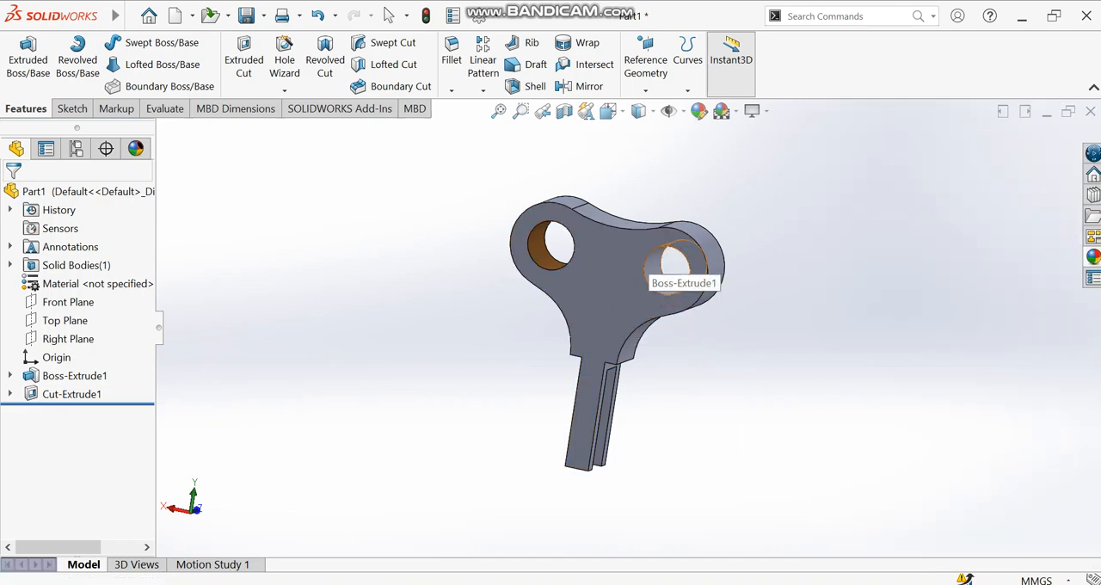
click(658, 256)
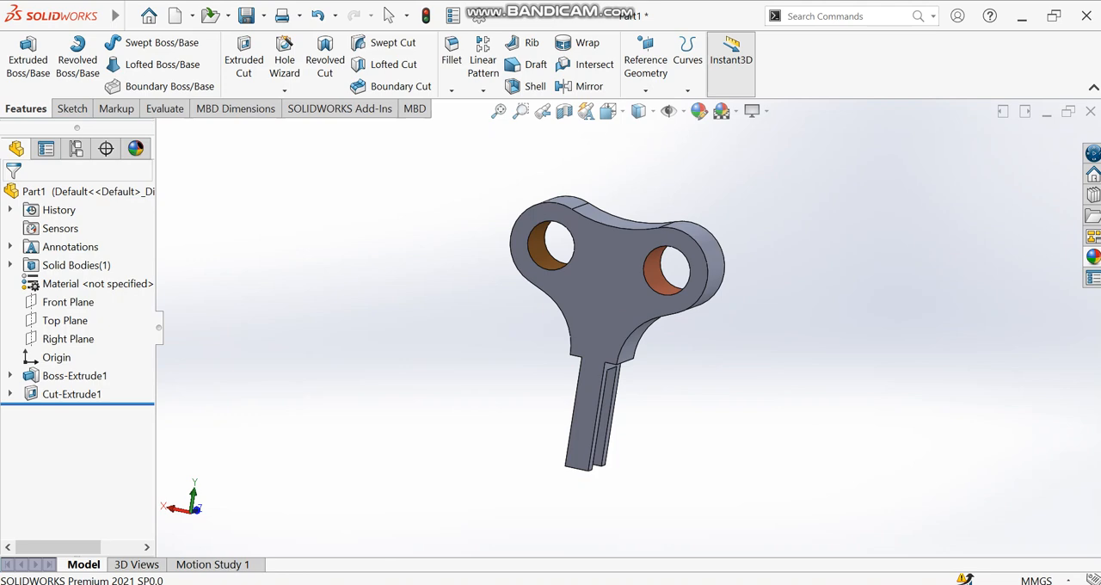
- Apply the candy apple red painted appearance to the whole bracket body
click(1092, 257)
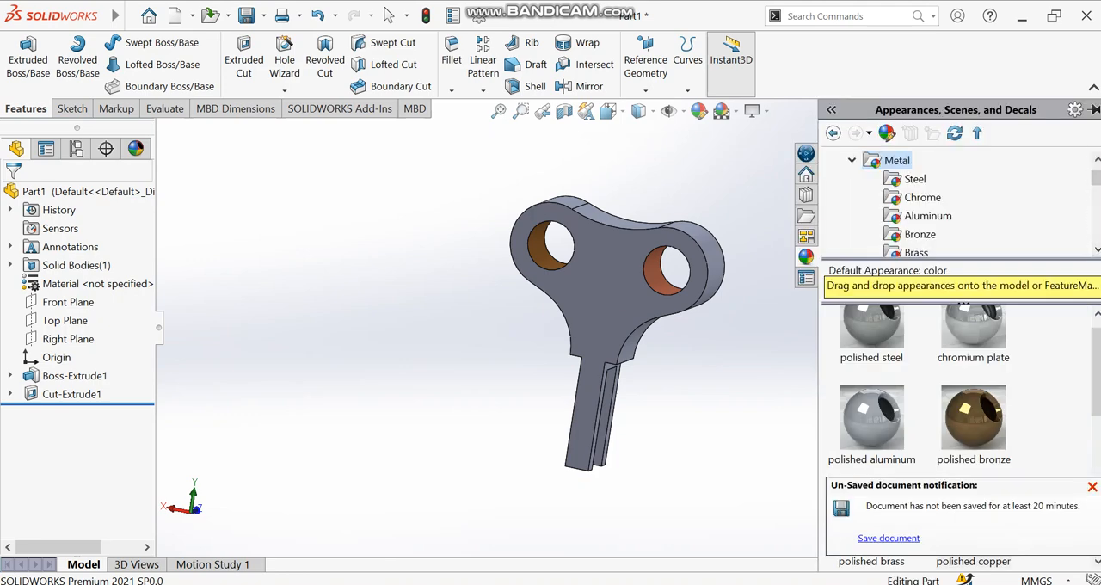
scroll(920, 387, down, 3)
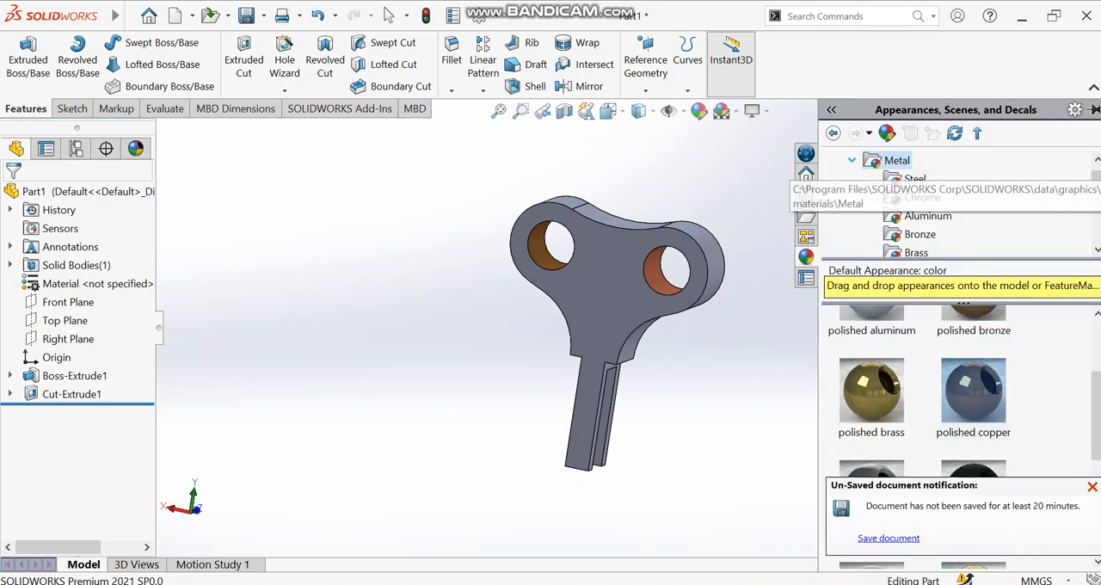
click(852, 160)
click(899, 179)
drag(872, 344, 654, 318)
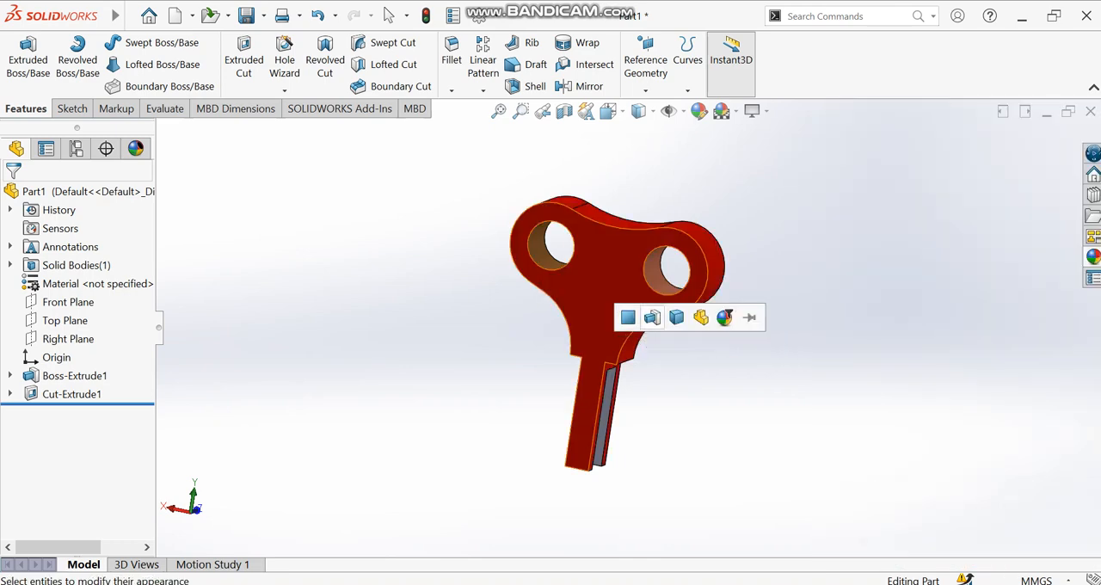
click(675, 317)
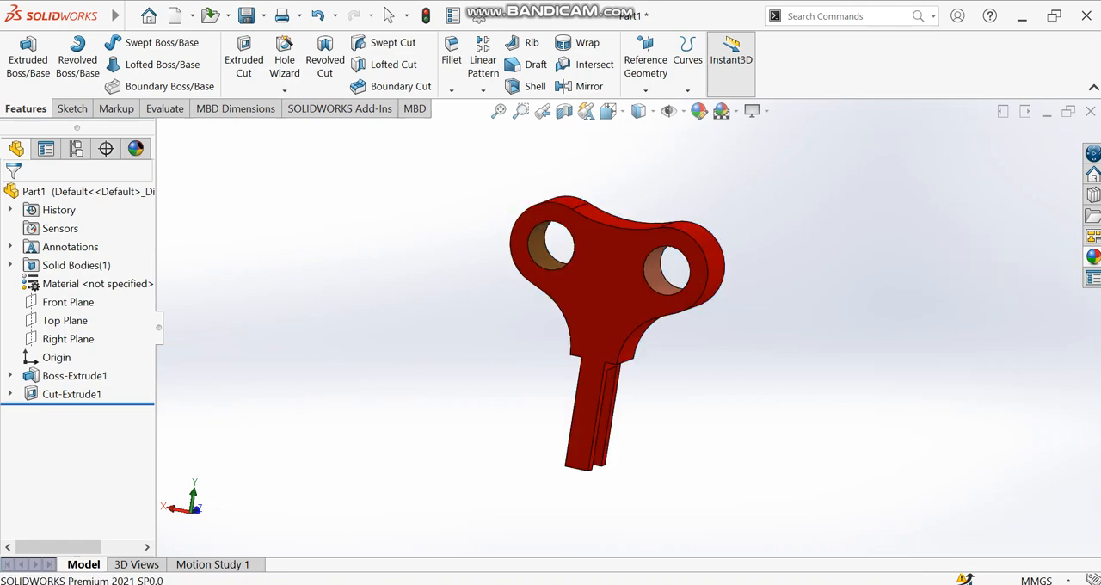
- Apply the aluminum powdercoat painted appearance to only the inner cylindrical face of the copper-coloured hole
click(1092, 256)
drag(871, 439, 662, 292)
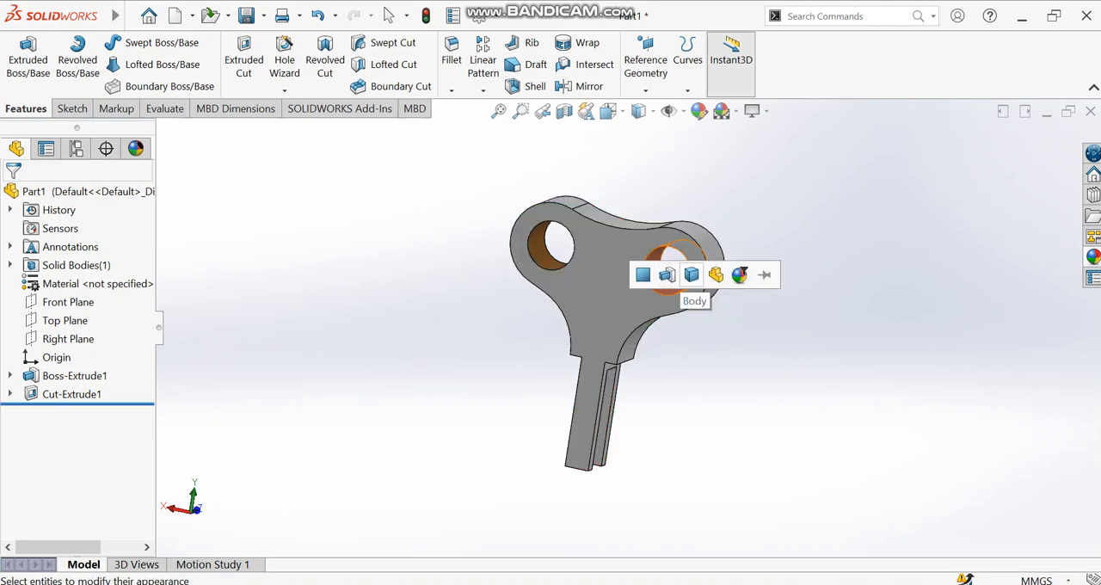
click(666, 274)
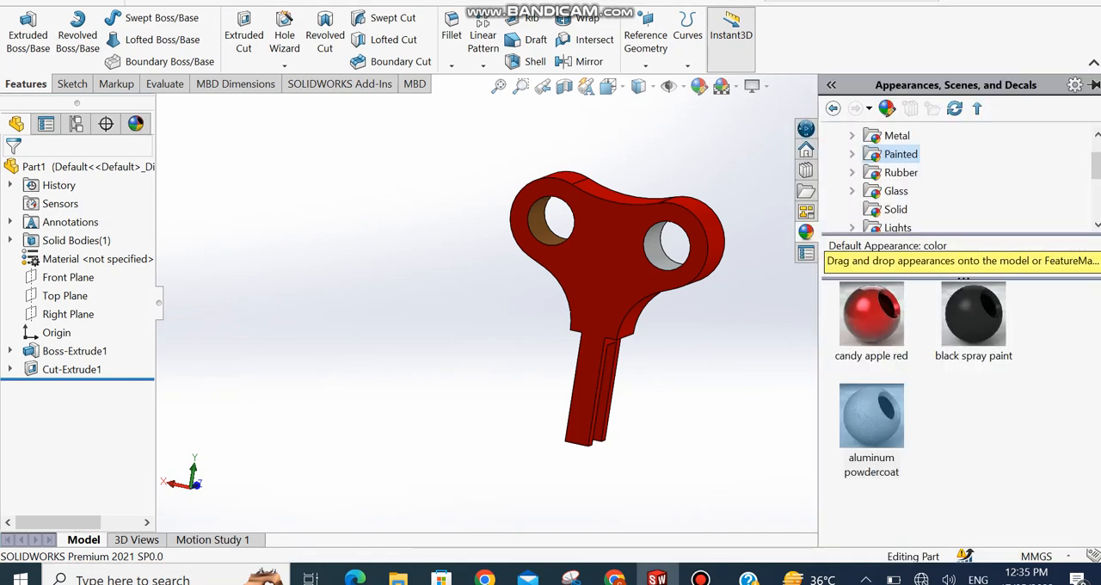
- Apply the aluminum powdercoat appearance to only the inner cylindrical face of the bronze-coloured hole as well
drag(871, 416, 541, 222)
click(545, 223)
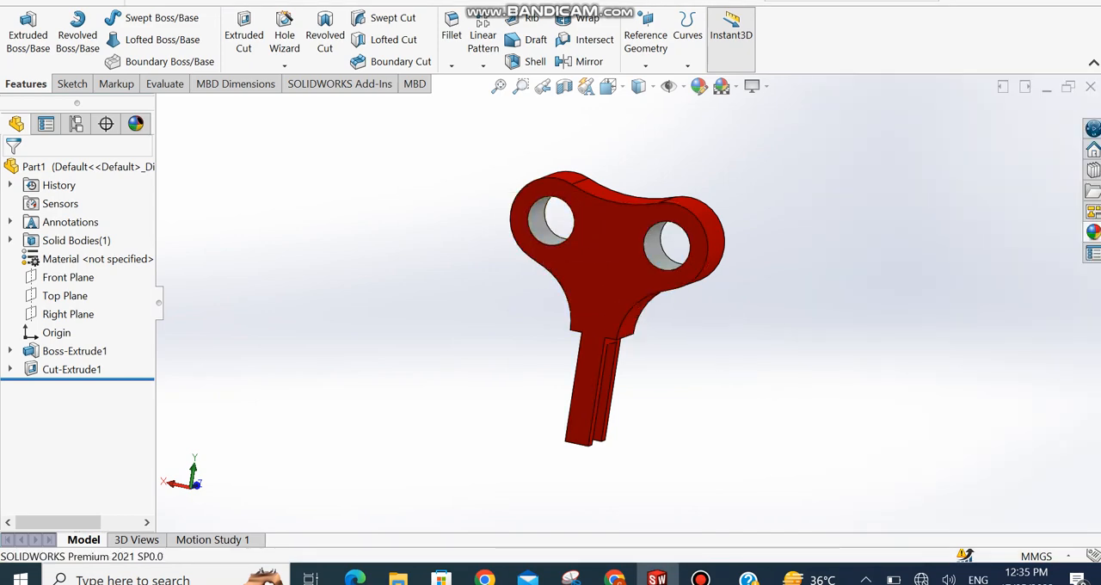
scroll(619, 299, up, 1)
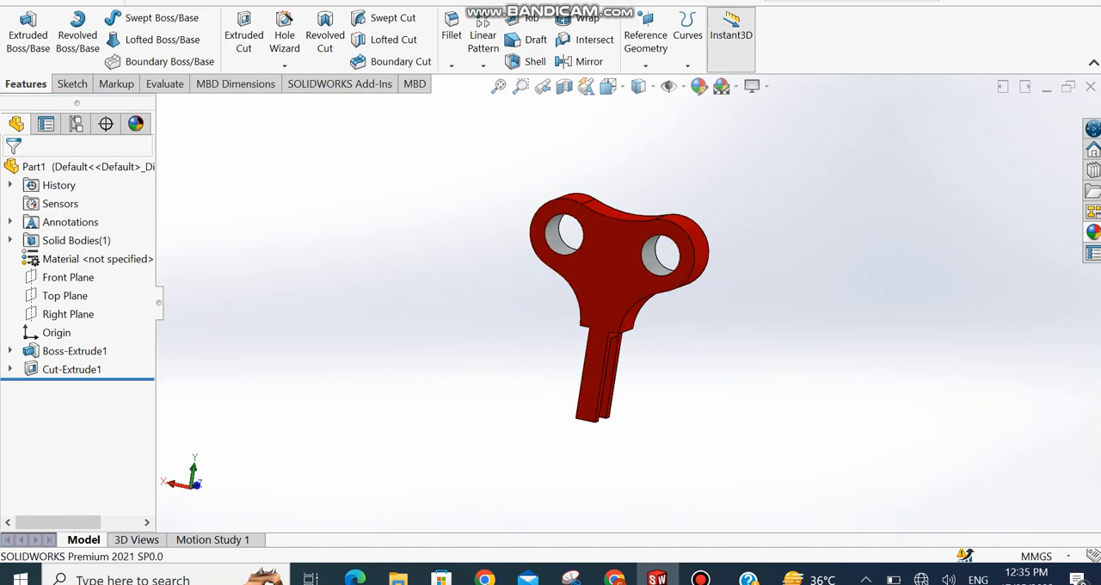
middle_drag(602, 299, 648, 311)
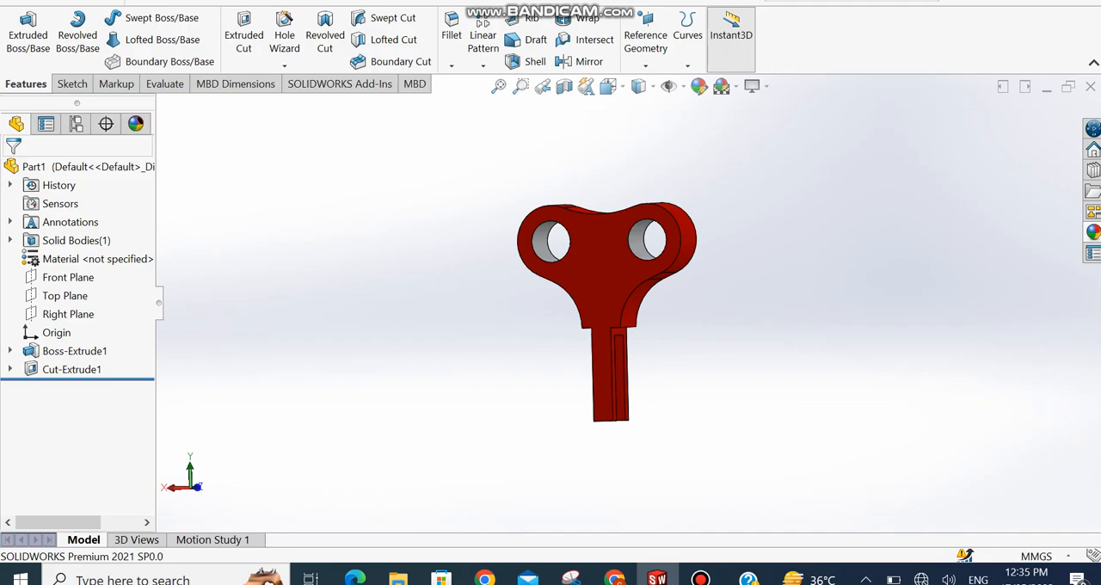